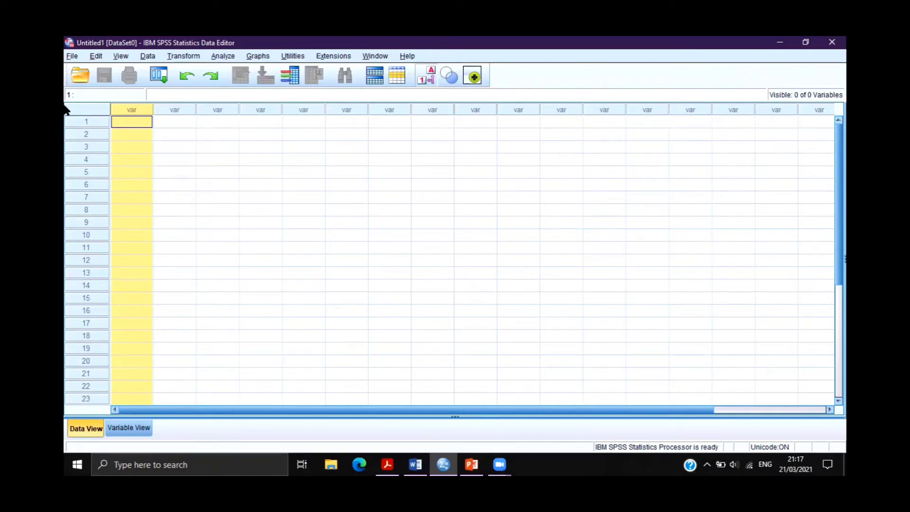
Restore the SPSS window beside the PowerPoint slides and show slide 22 with the solved-puzzles table
double_click(187, 42)
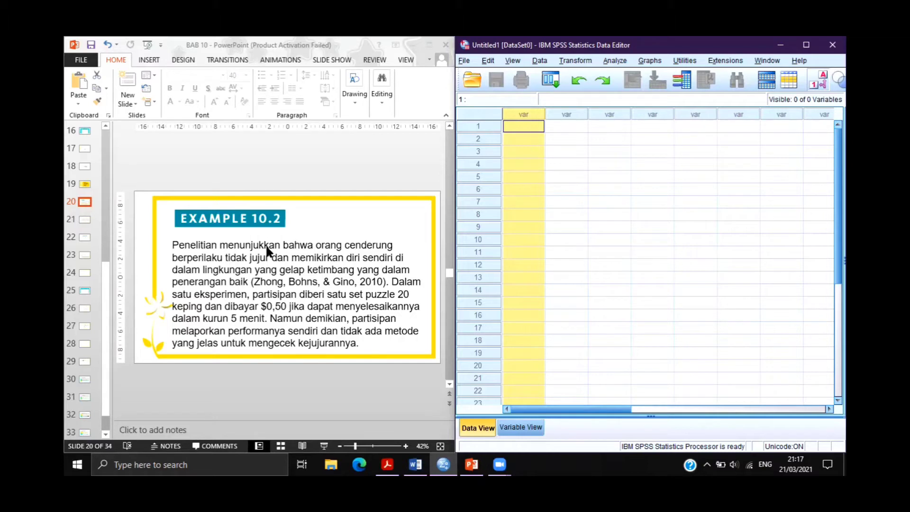
click(308, 236)
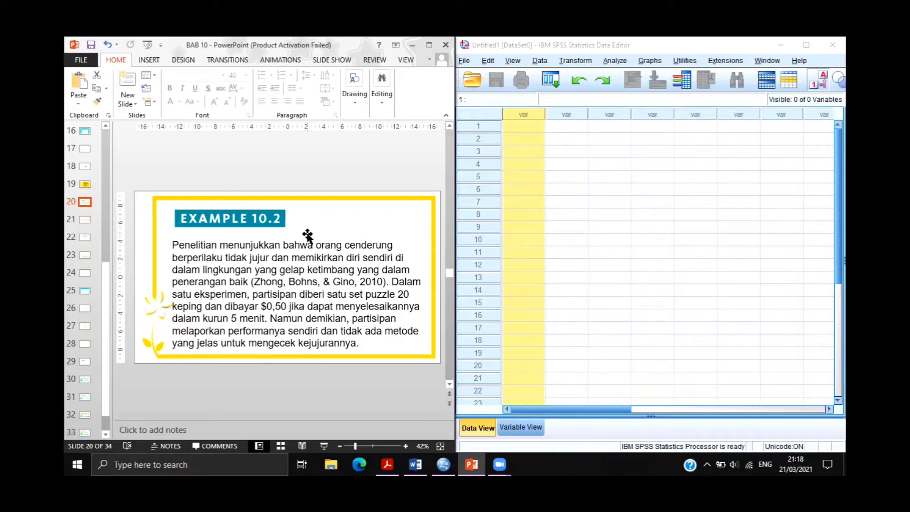
click(85, 219)
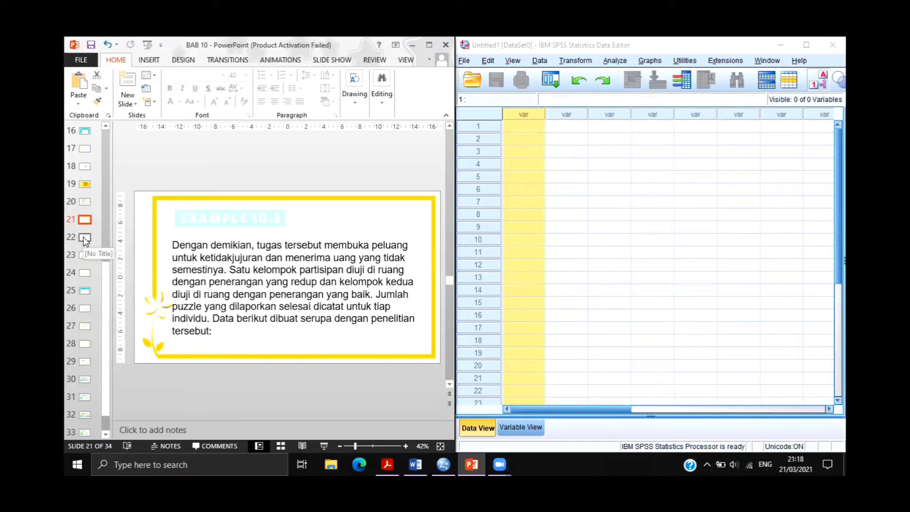
click(85, 240)
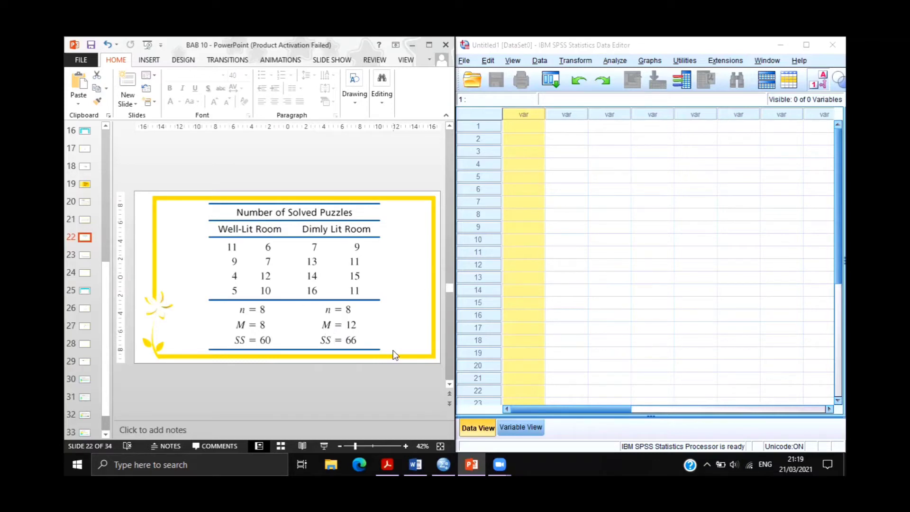
Enter the participant numbers 1 through 16 down the first column of the SPSS data sheet, starting at row 1
click(533, 126)
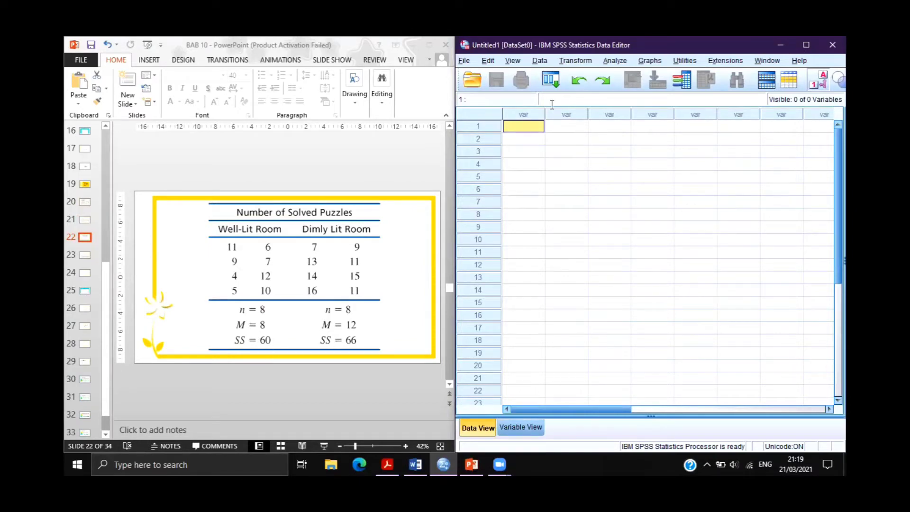
click(524, 139)
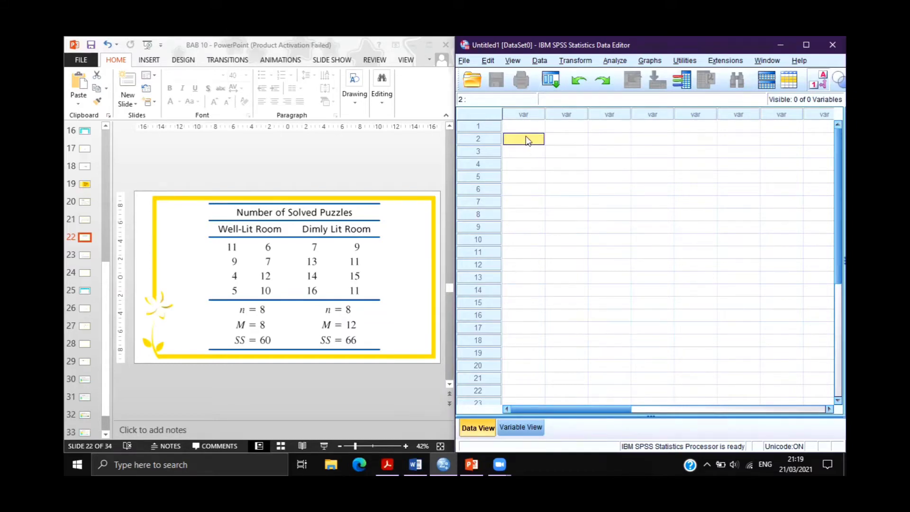
click(525, 127)
text(1)
key(Return)
text(2)
key(Return)
text(3)
key(Return)
text(4)
key(Return)
text(5)
key(Return)
text(6)
key(Return)
text(7)
key(Return)
text(8)
key(Return)
text(9)
key(Return)
text(10)
key(Return)
text(11)
key(Return)
text(12)
key(Return)
text(13)
key(Return)
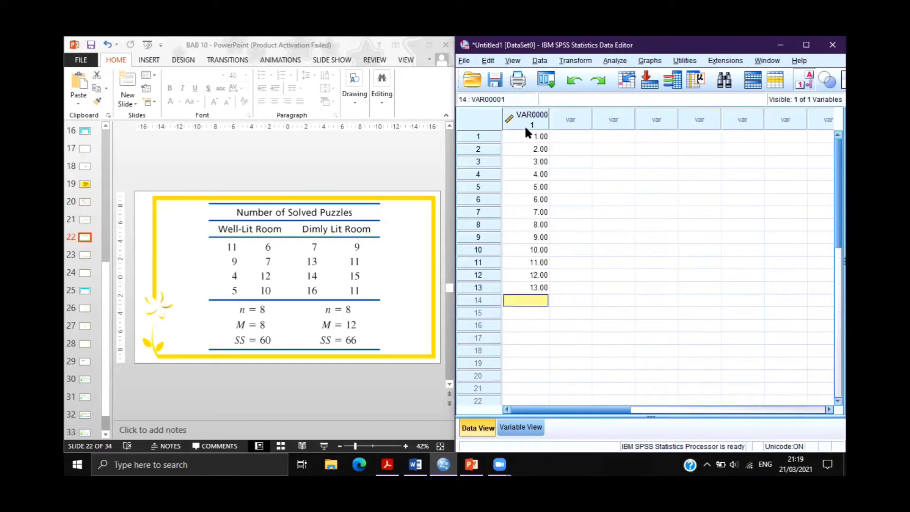
text(14)
key(Return)
text(15)
key(Return)
text(16)
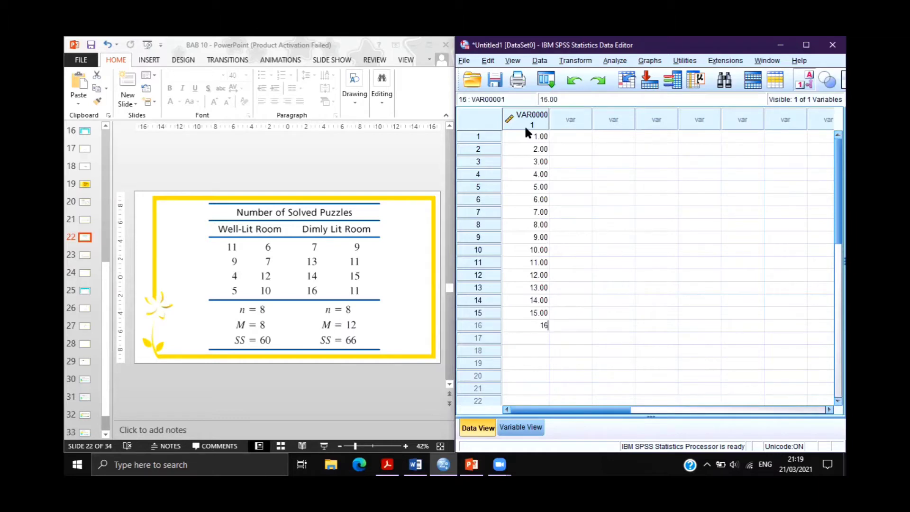
key(Return)
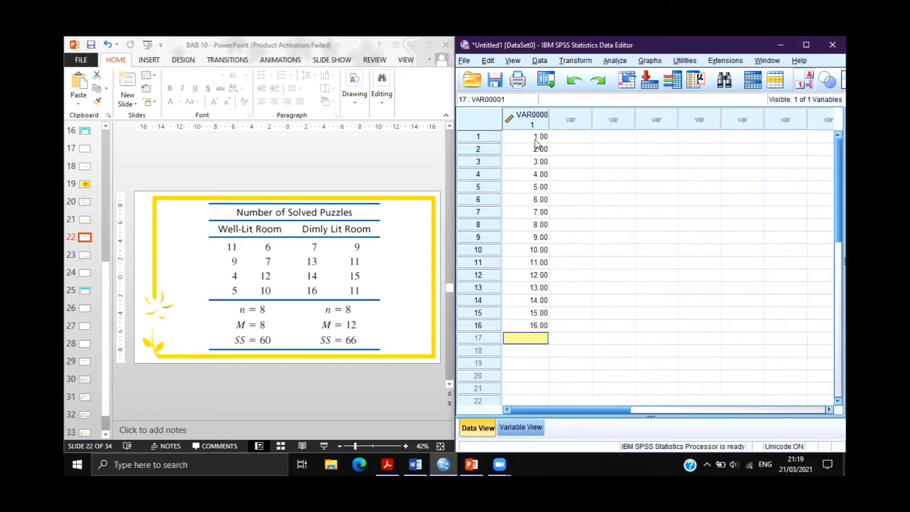
Rename the first variable as Partisipan
click(535, 139)
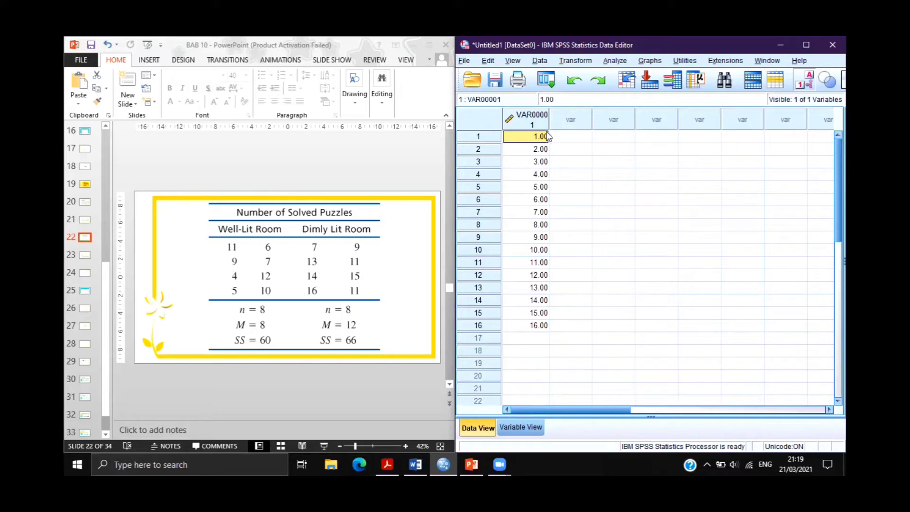
click(529, 123)
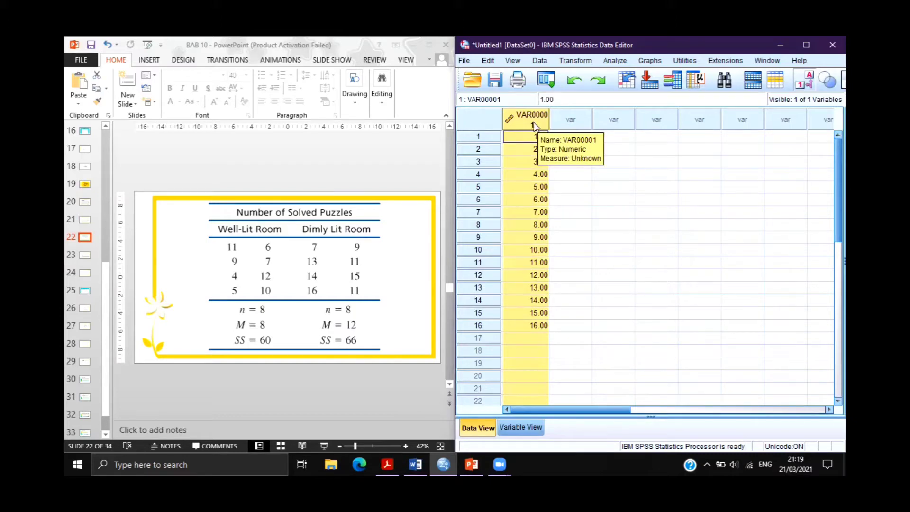
click(518, 427)
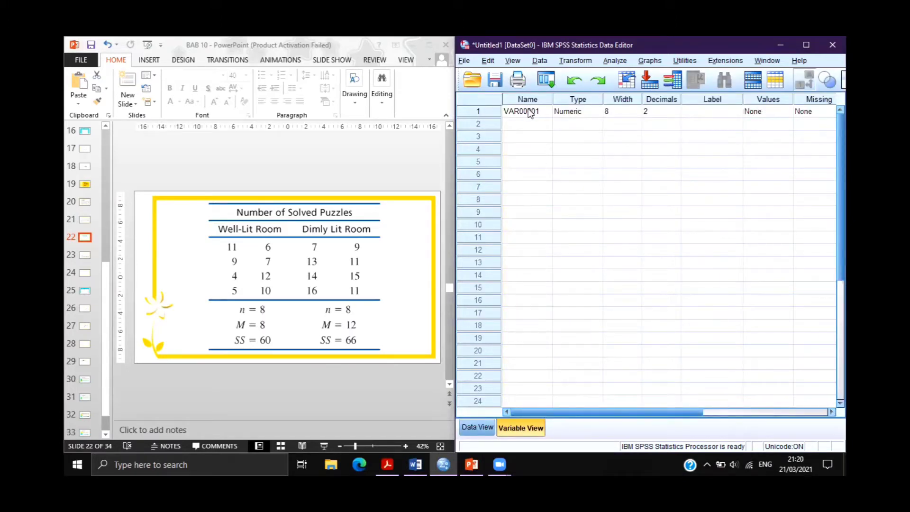
click(473, 433)
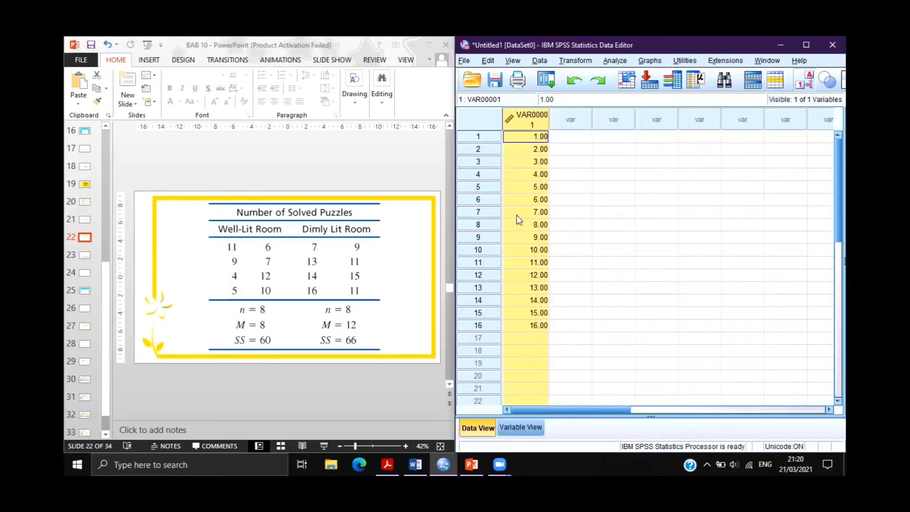
click(507, 427)
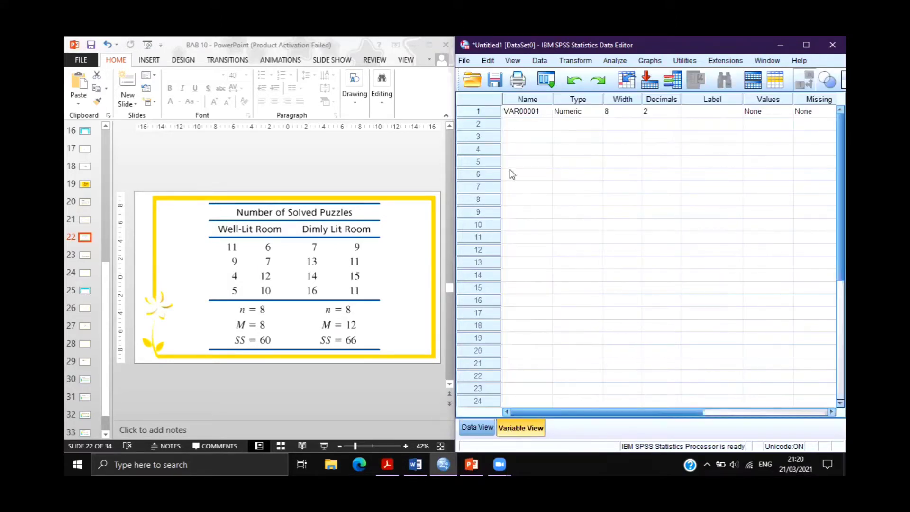
click(521, 113)
text(Partisipan)
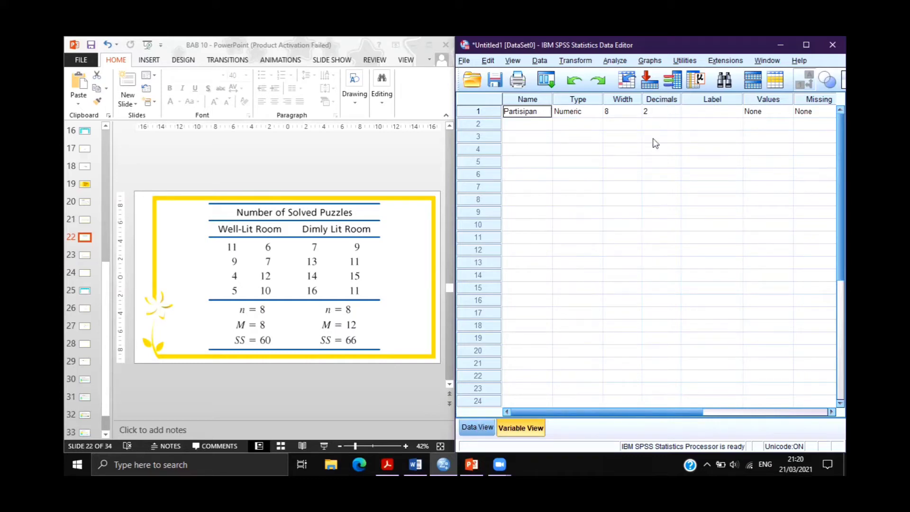
Set the decimals of the Partisipan variable to 0 and return to the data sheet
click(666, 112)
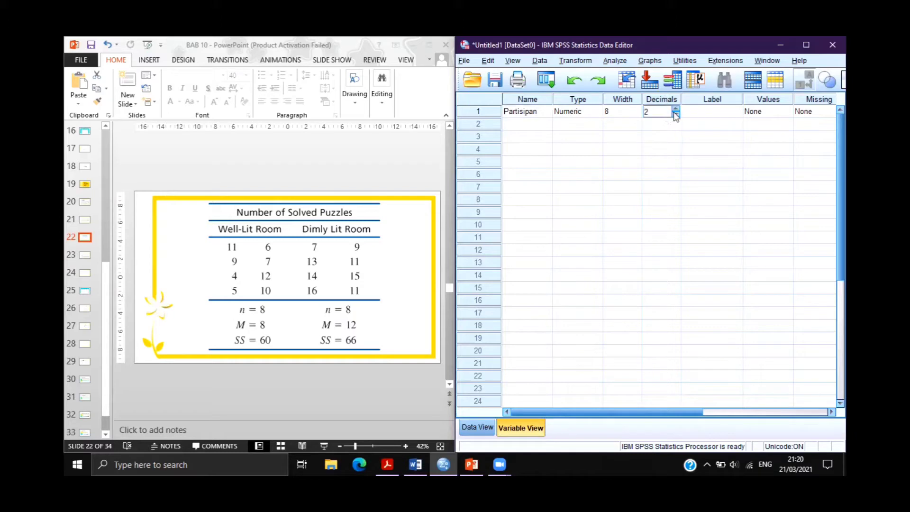
click(675, 115)
click(676, 115)
click(477, 428)
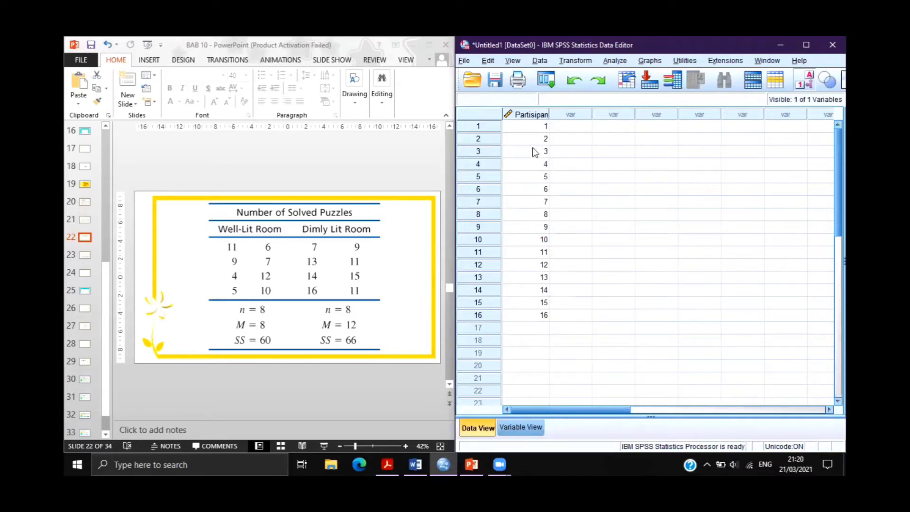
click(521, 427)
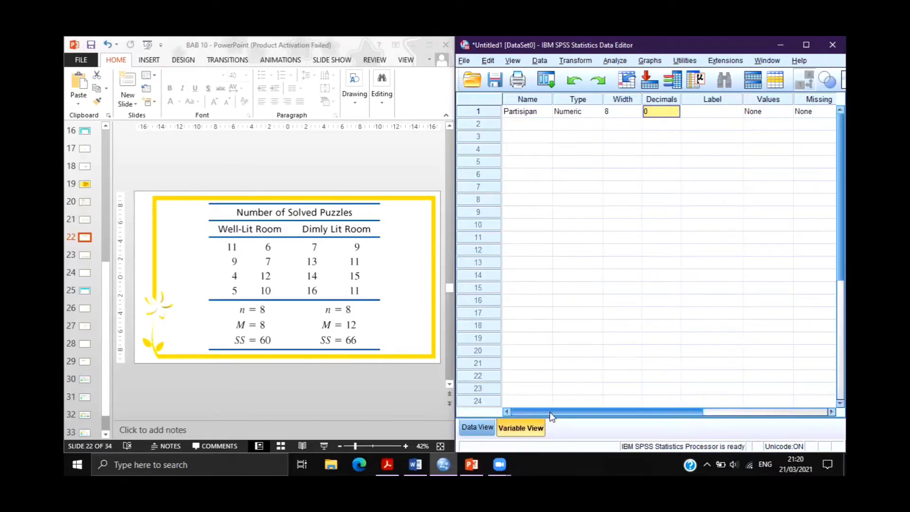
mouse_move(584, 412)
mouse_down()
mouse_move(710, 415)
mouse_move(583, 429)
mouse_up()
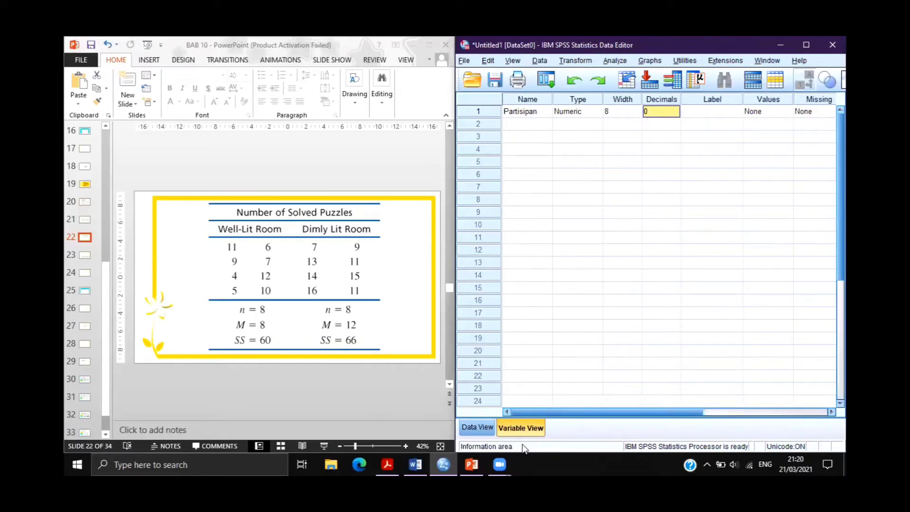
click(478, 427)
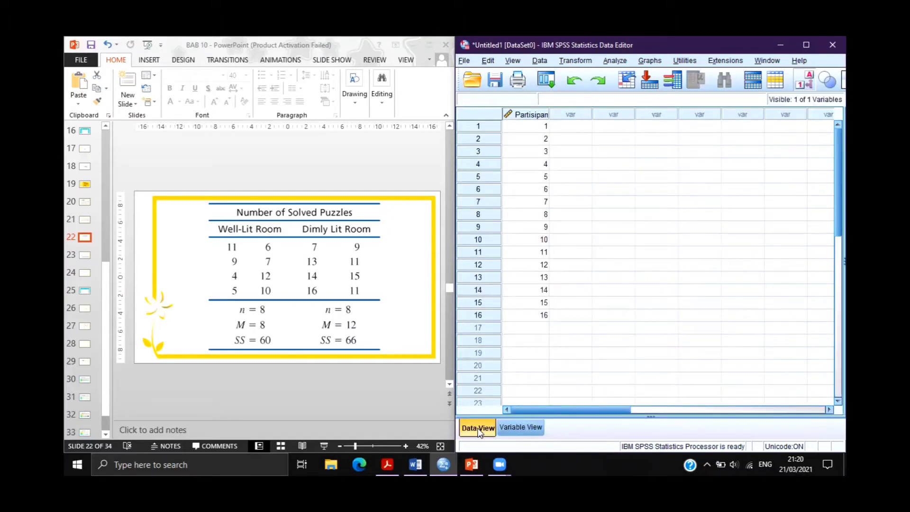
Enter the well-lit room scores 11, 9, 4, 5, 6, 7, 12 and 10 in the second column for participants 1 to 8
click(564, 127)
key(Return)
text(9)
key(Return)
text(4)
key(Return)
text(5)
key(Return)
text(6)
key(Return)
text(7)
key(Return)
text(12)
key(Return)
text(10)
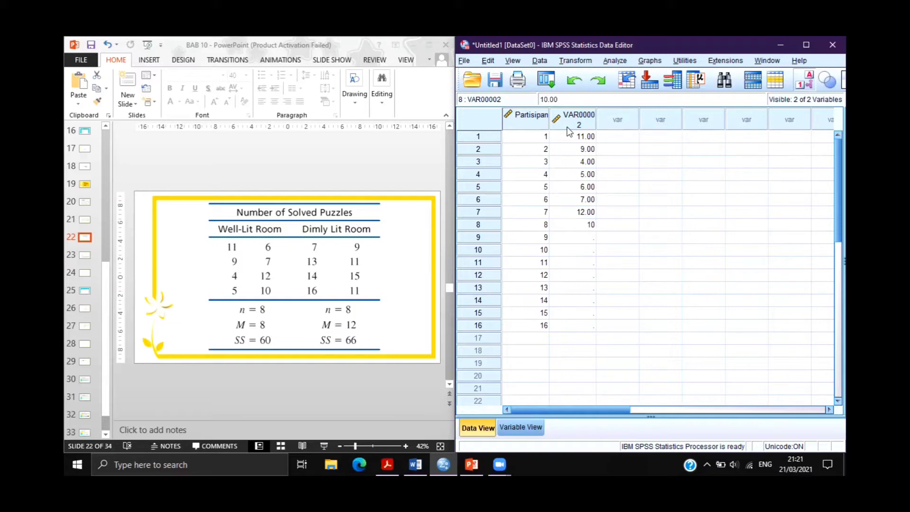
click(570, 227)
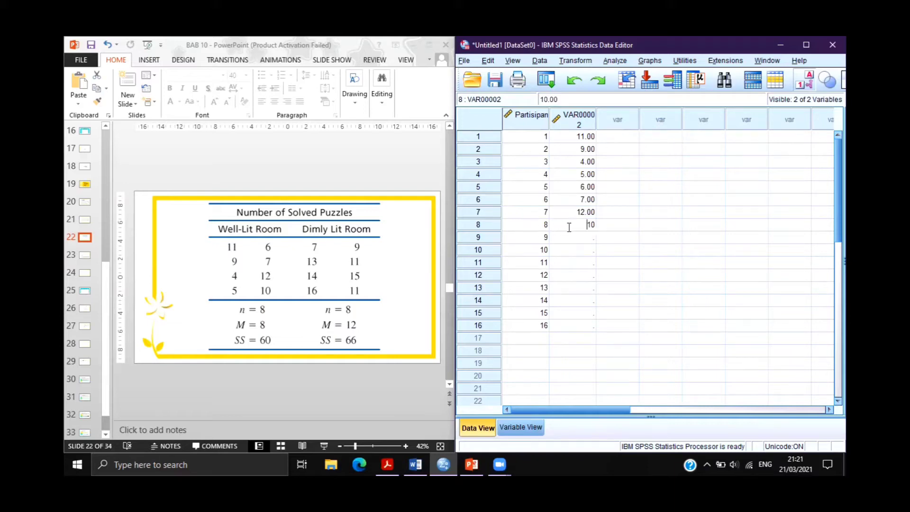
click(516, 228)
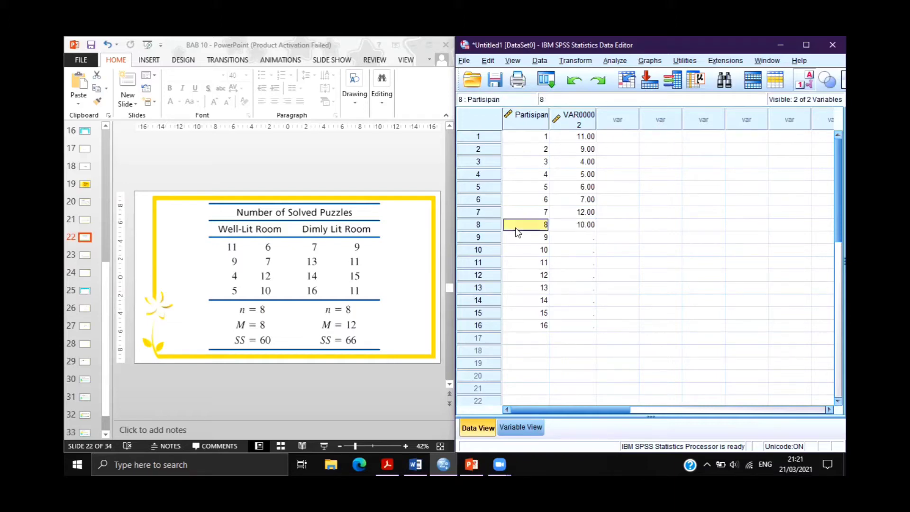
click(528, 138)
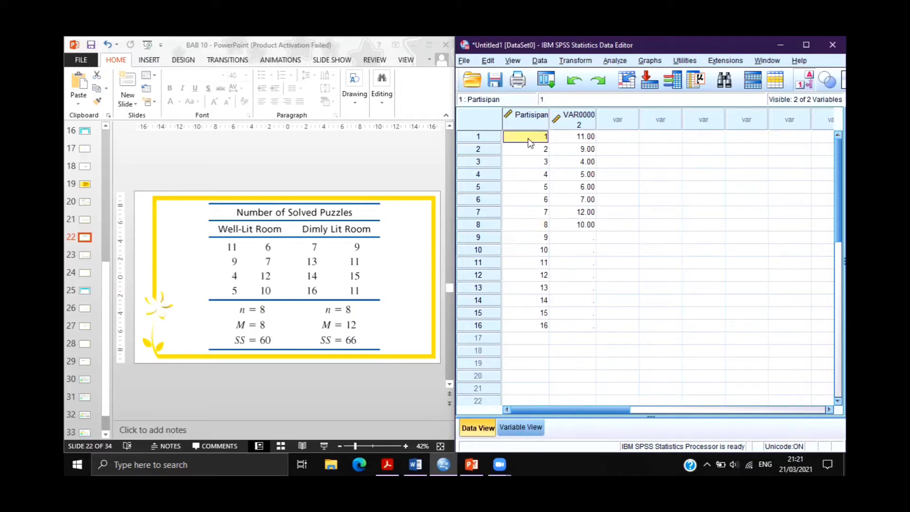
click(531, 223)
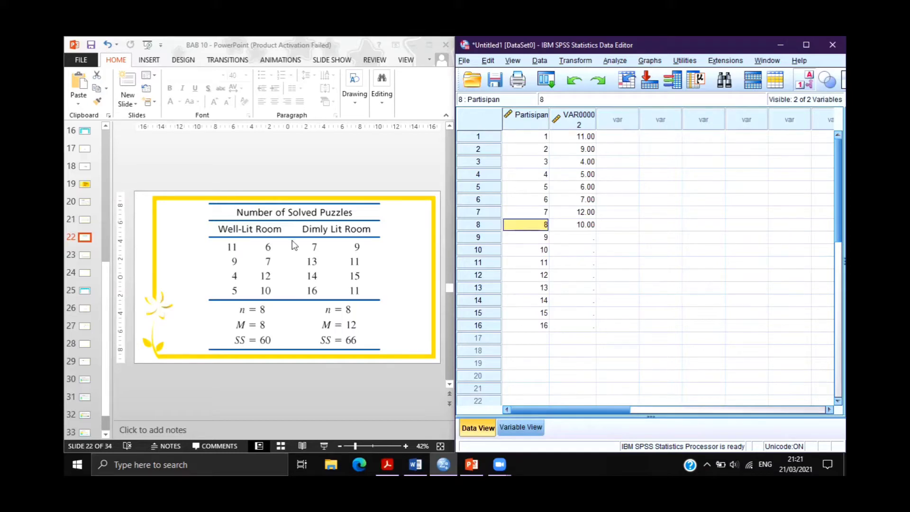
Enter the dimly lit room scores 7, 13, 14, 16, 9, 11, 15 and 11 in the second column for participants 9 to 16
click(569, 242)
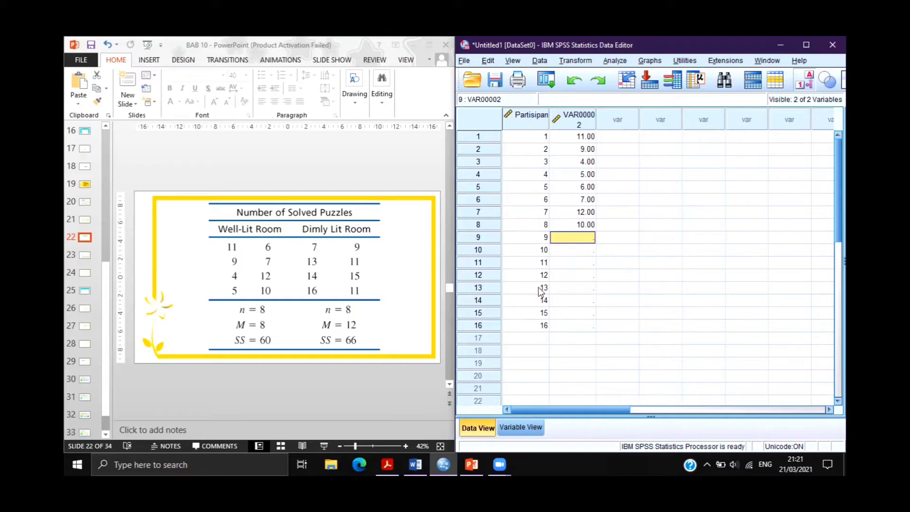
text(7)
key(Return)
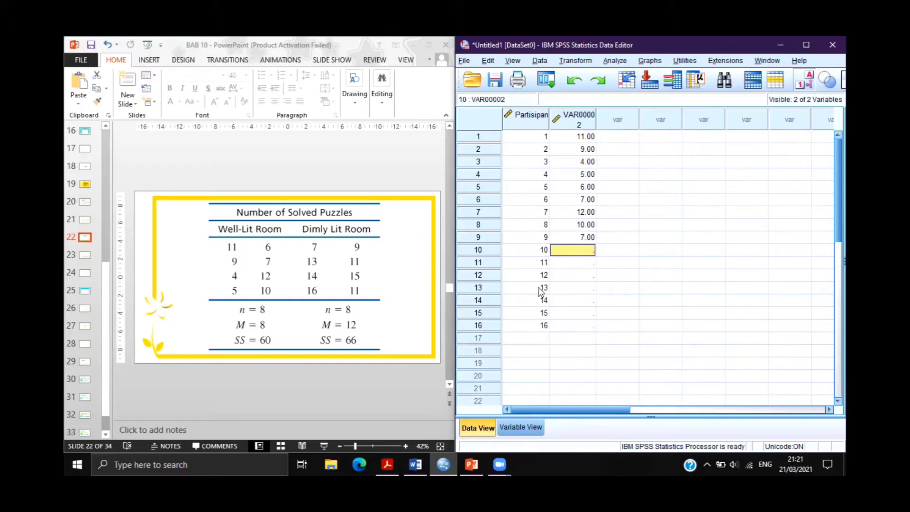
text(13)
key(Return)
text(14)
key(Return)
text(16)
key(Return)
text(9)
key(Return)
text(11)
key(Return)
text(15)
key(Return)
text(11)
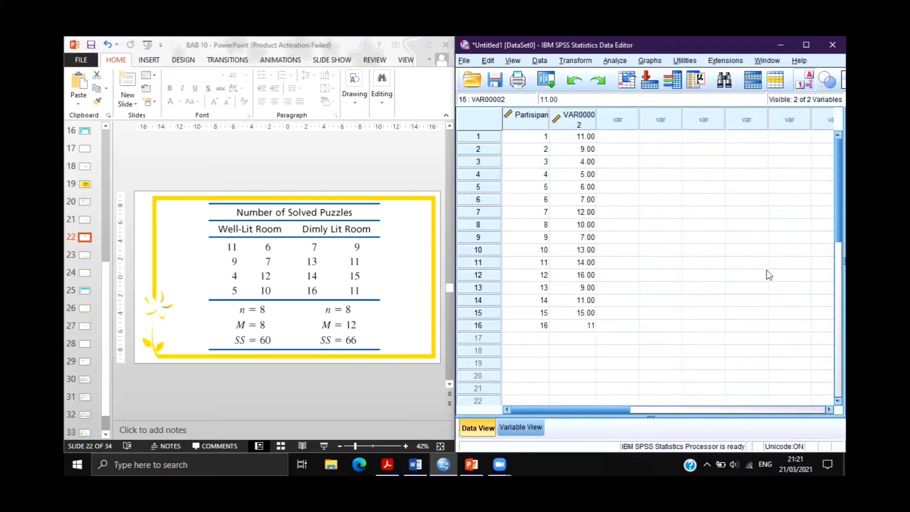
click(594, 187)
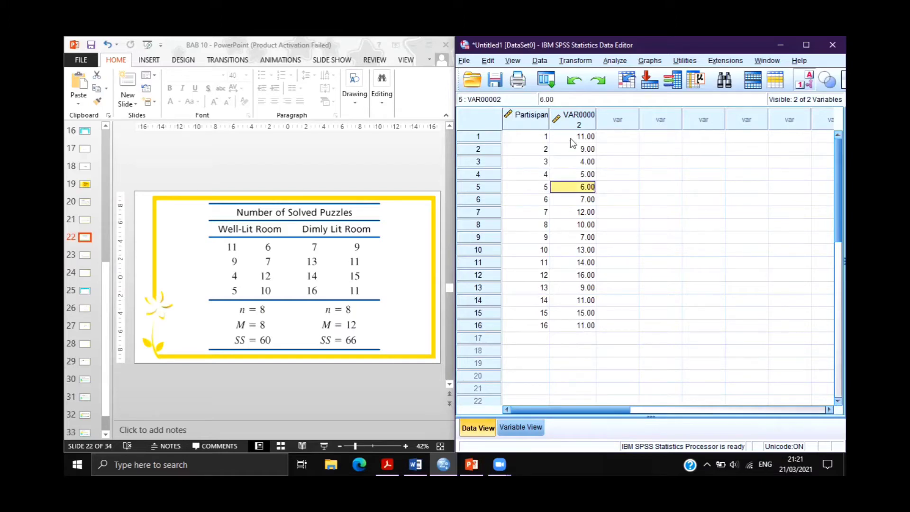
Set the decimals of the second variable to 0 and return to the data sheet
click(515, 426)
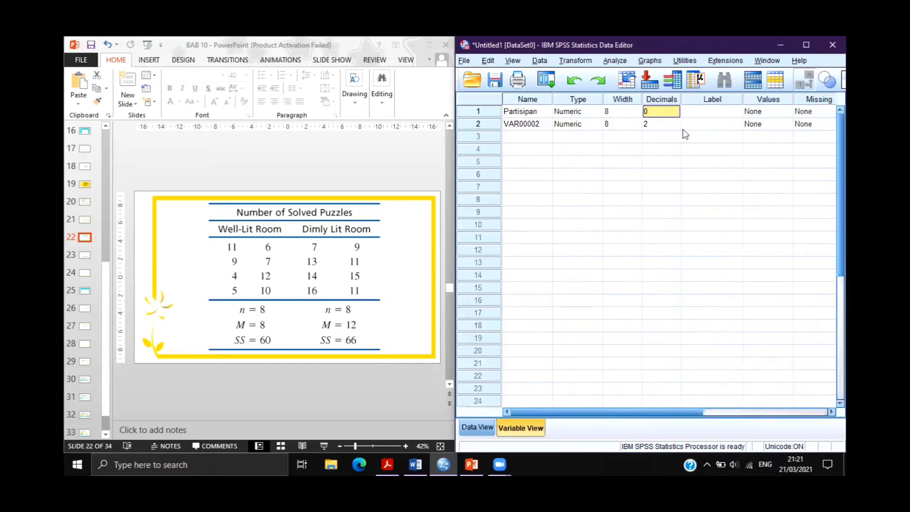
click(676, 128)
click(675, 127)
click(675, 128)
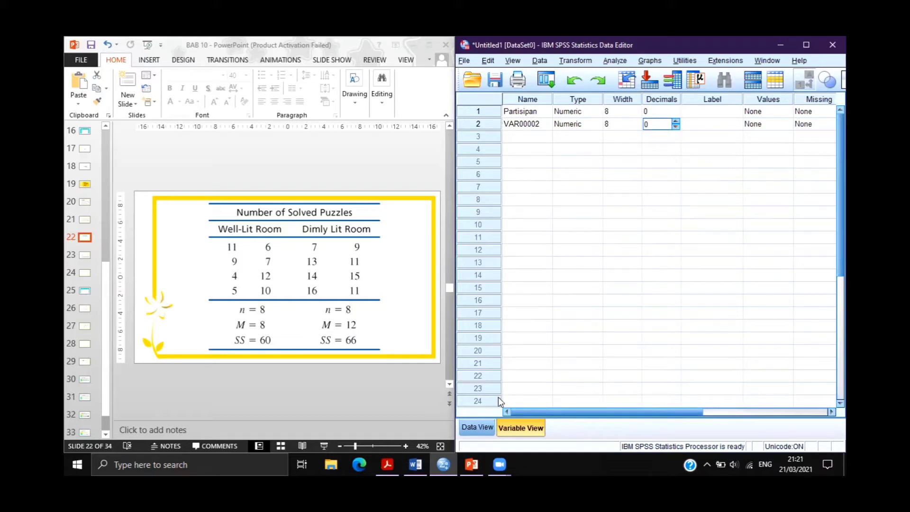
click(477, 427)
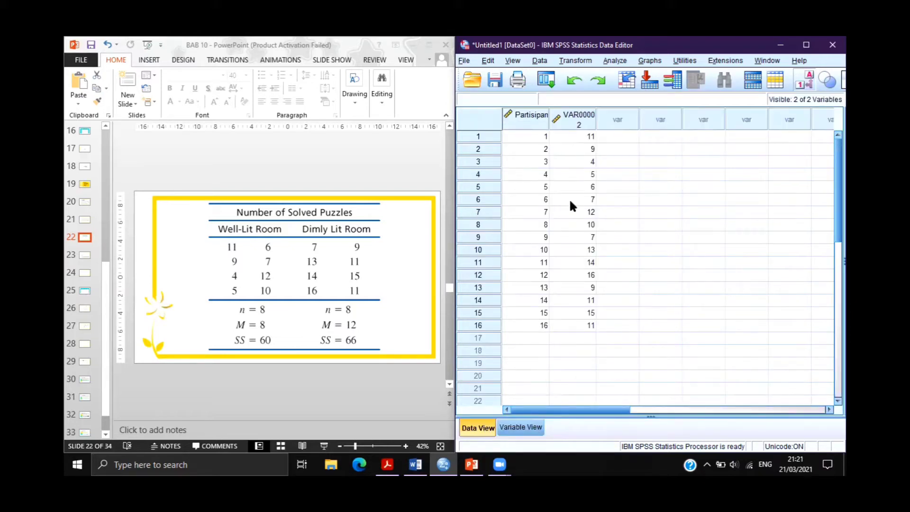
Rename the second variable as Skor and return to the data sheet
click(535, 428)
click(521, 127)
text(Skor)
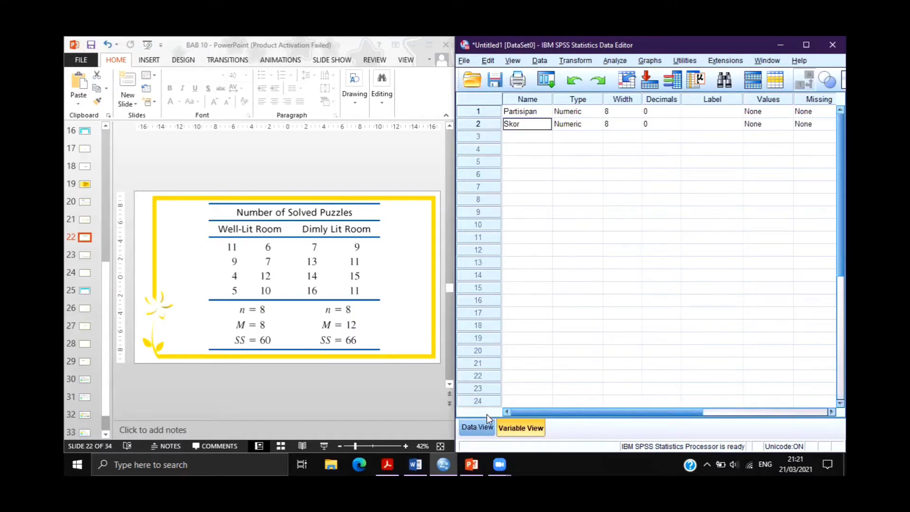
click(482, 427)
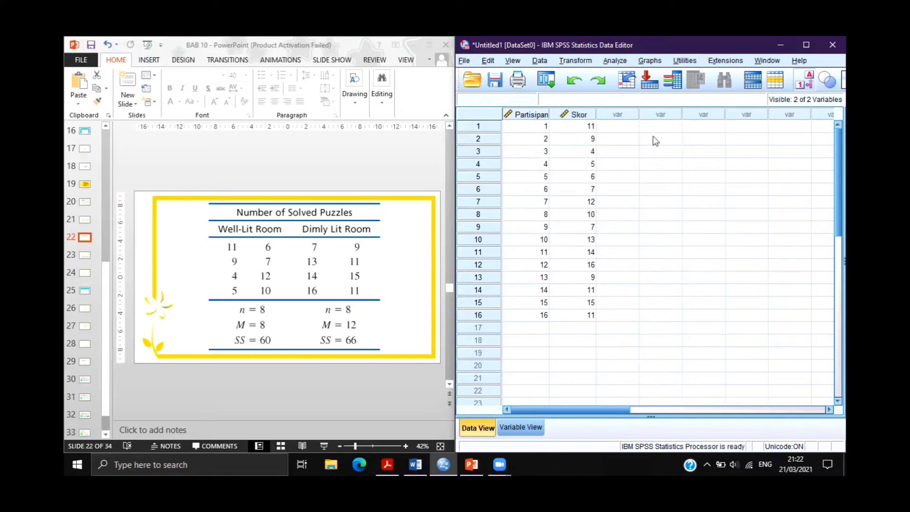
click(536, 129)
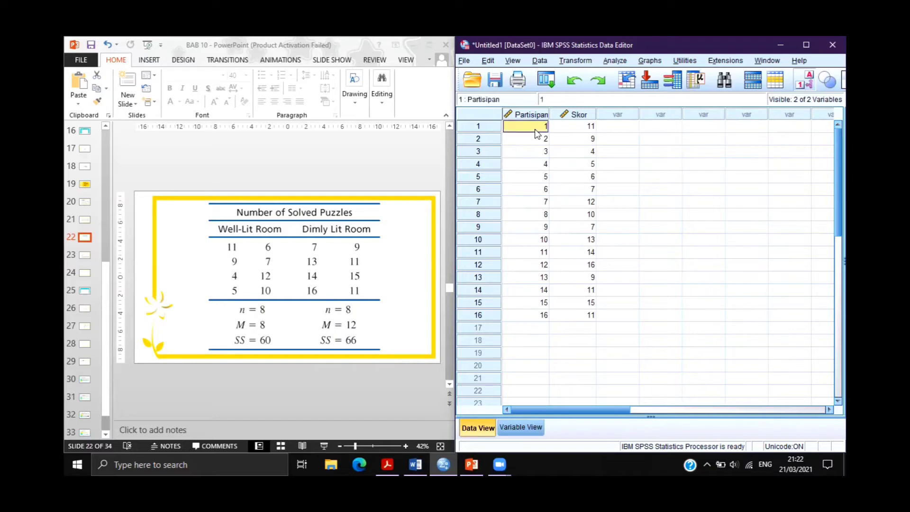
click(537, 138)
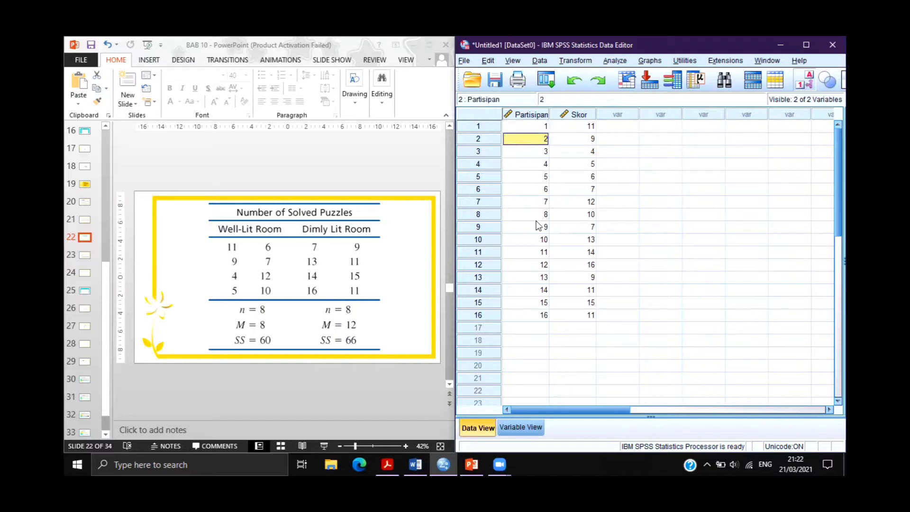
drag(519, 230, 589, 315)
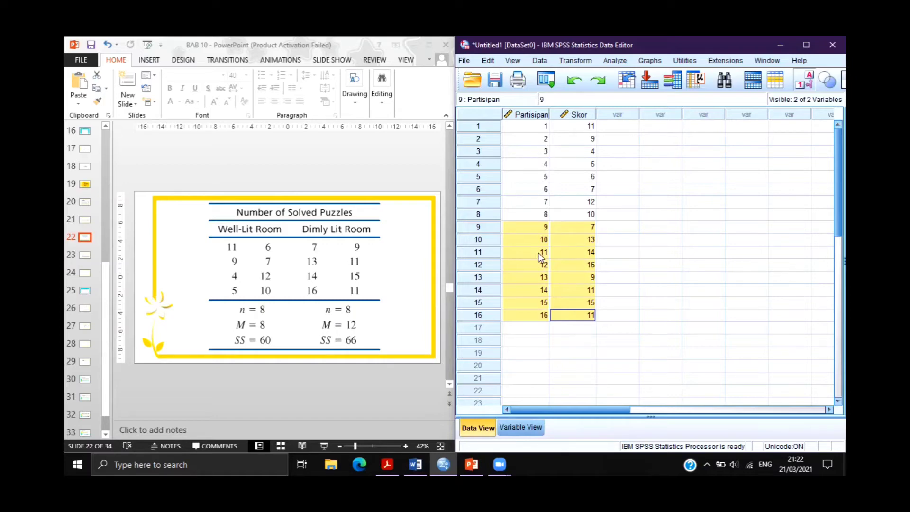
click(603, 127)
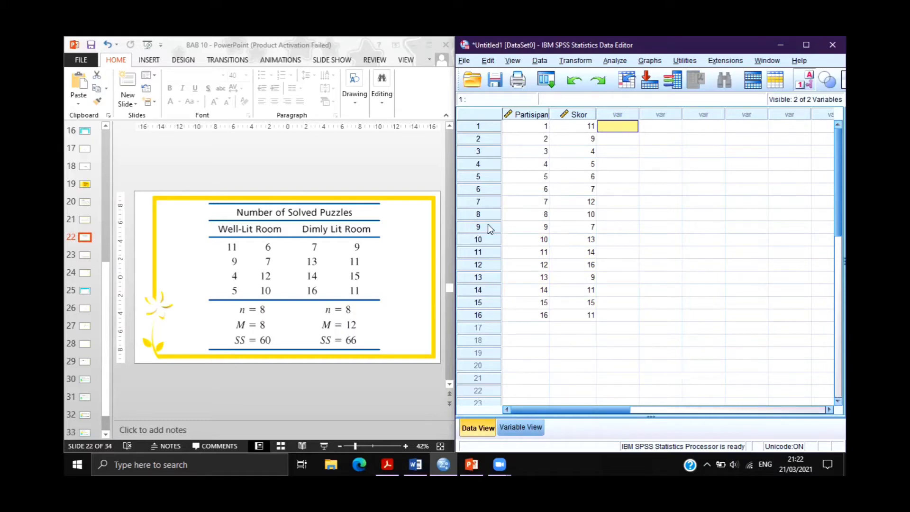
click(537, 213)
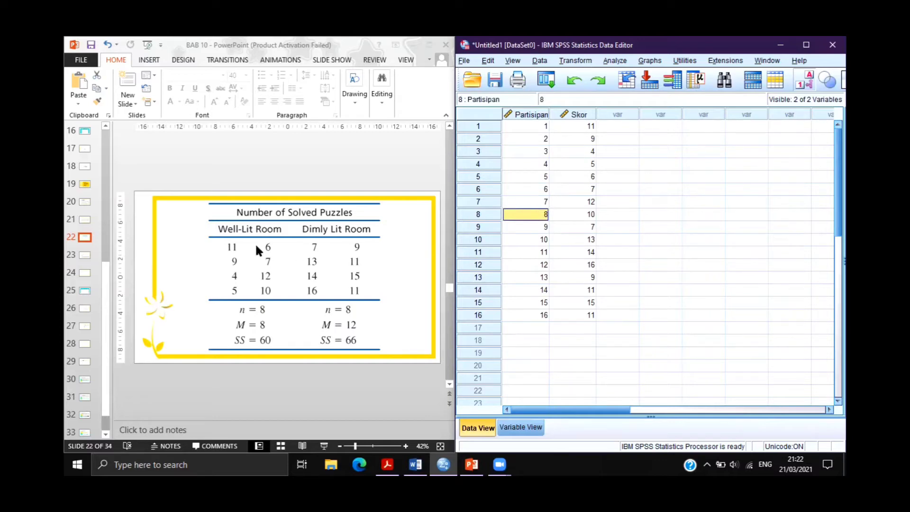
click(522, 226)
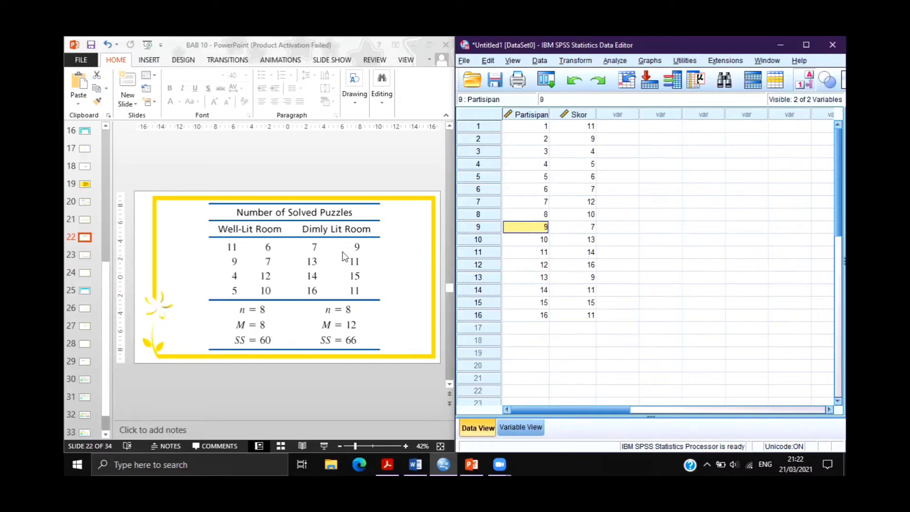
click(539, 316)
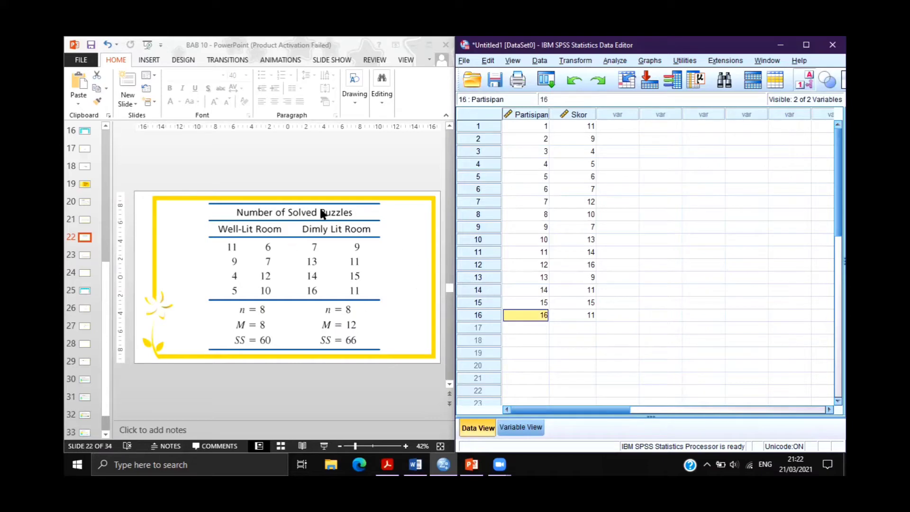
Add a third variable named Kelompok and return to the data sheet
click(613, 128)
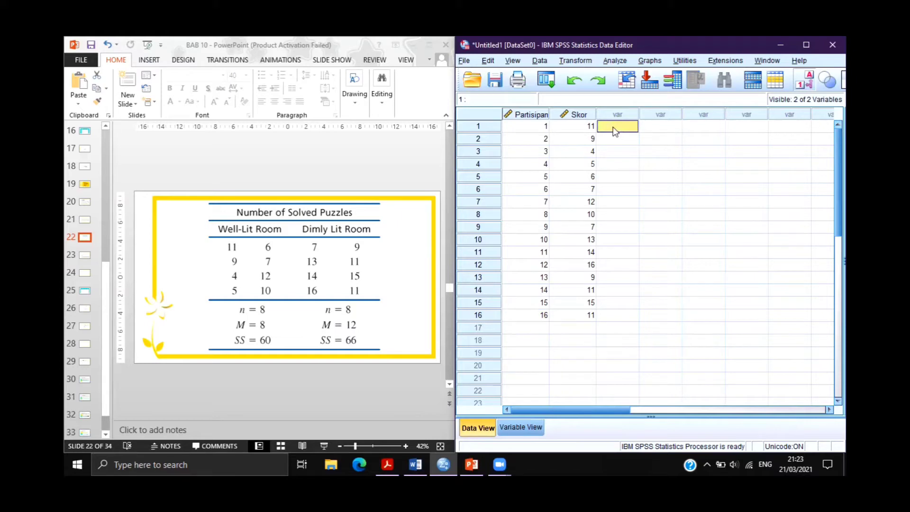
click(522, 423)
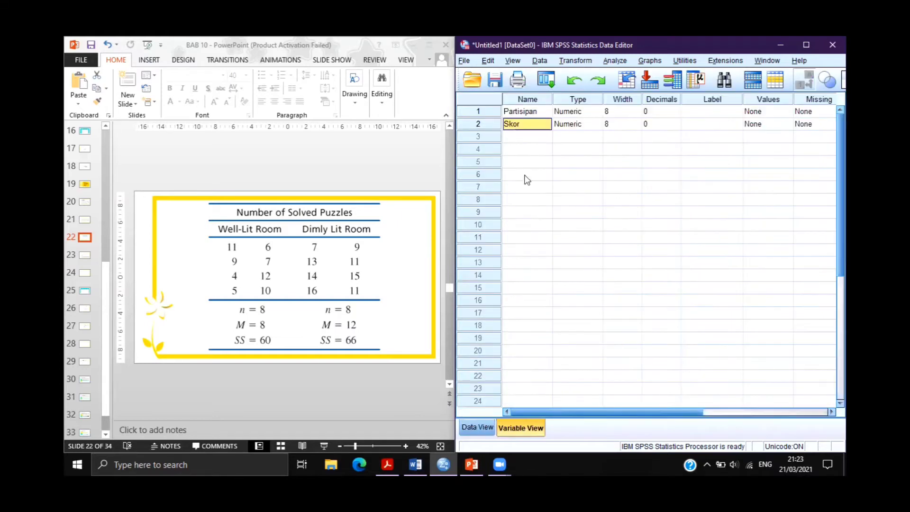
click(521, 138)
text(Kelompok)
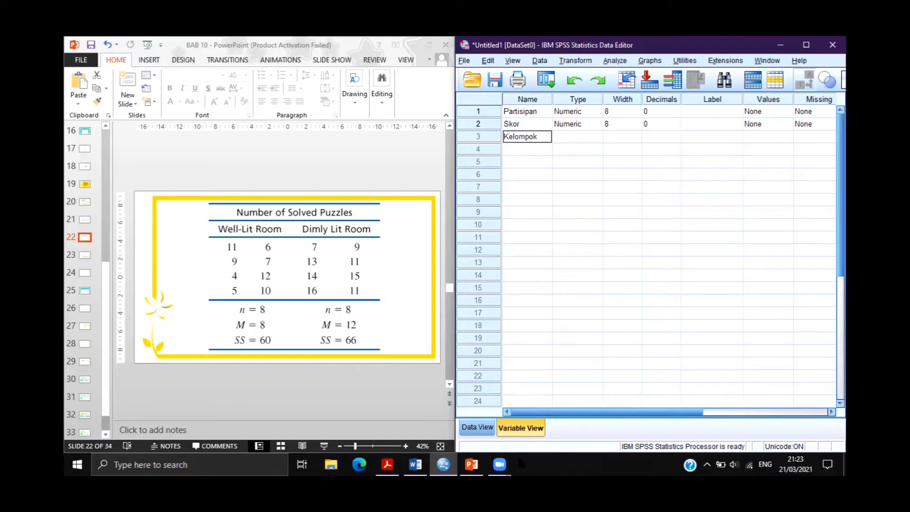
click(488, 429)
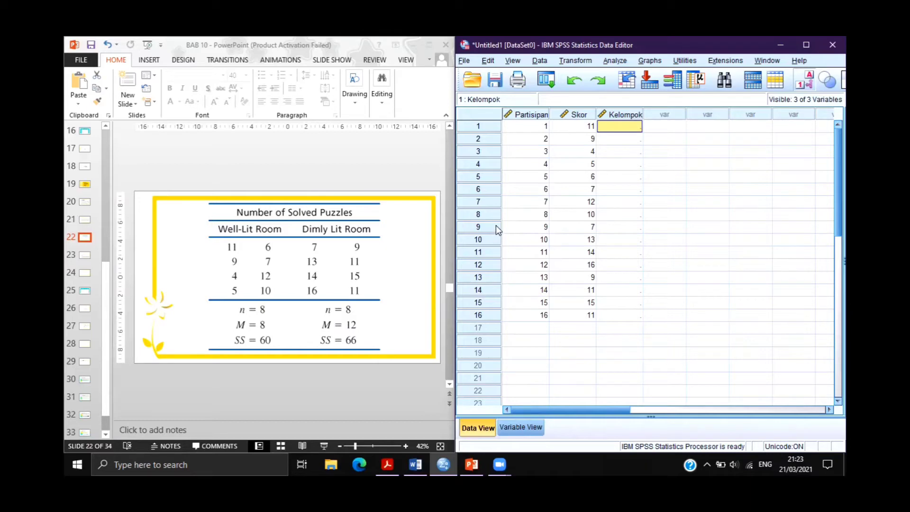
Fill the Kelompok column with group code 1 for participants 1 to 8 and code 2 for participants 9 to 16
click(614, 217)
key(Up)
key(Up)
key(Up)
key(Up)
key(Up)
key(Up)
key(Up)
text(1 1 1 1 1 1 )
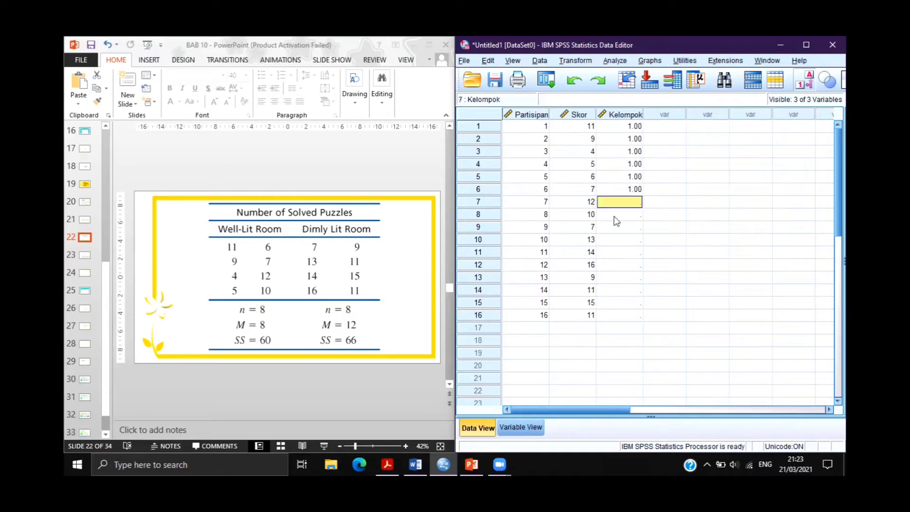
text(1 1 )
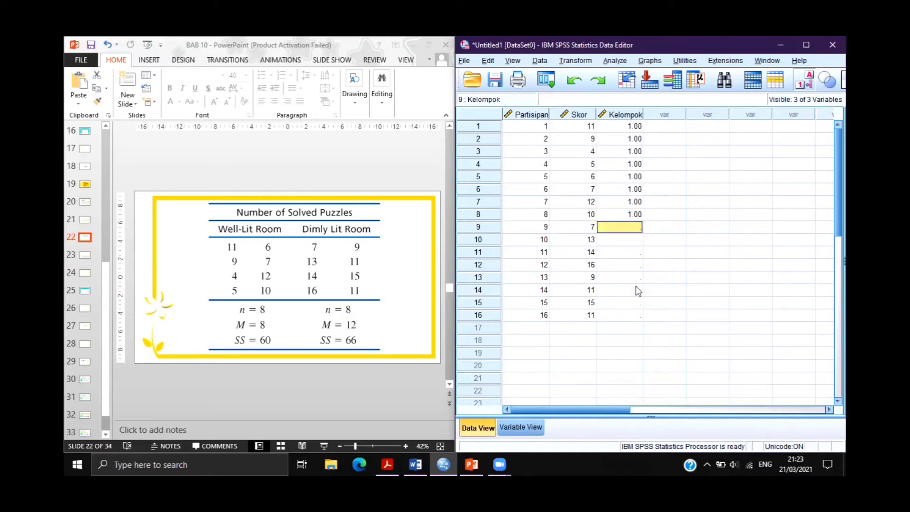
text(2 2 2 2 2 2 2 2)
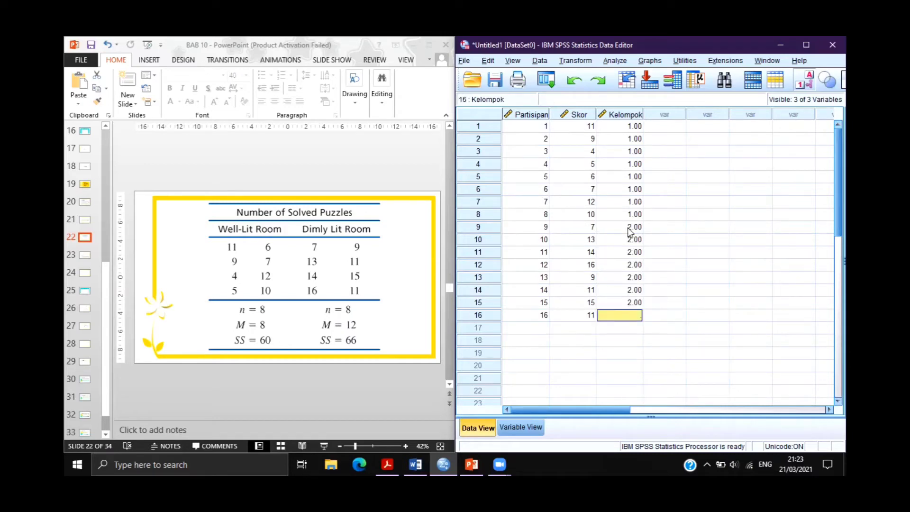
click(615, 276)
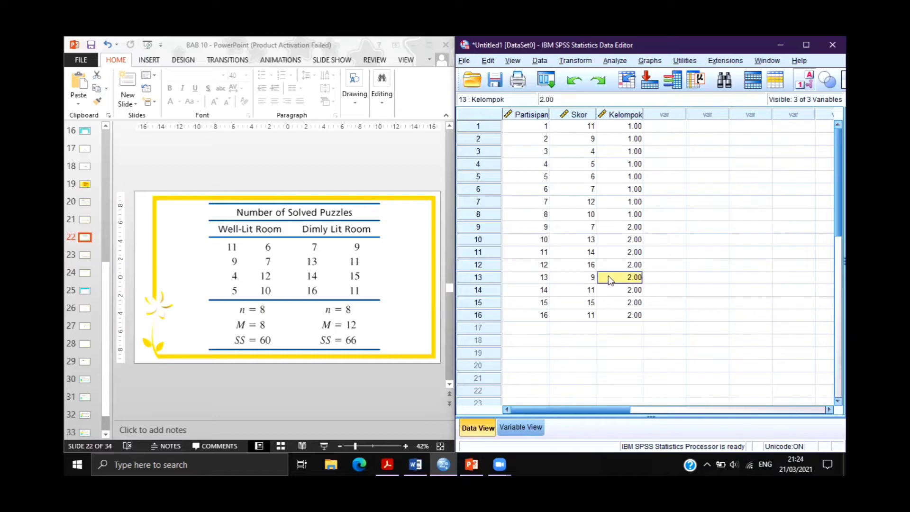
Set the measurement level of the Kelompok variable to Nominal in the variable definitions
click(510, 428)
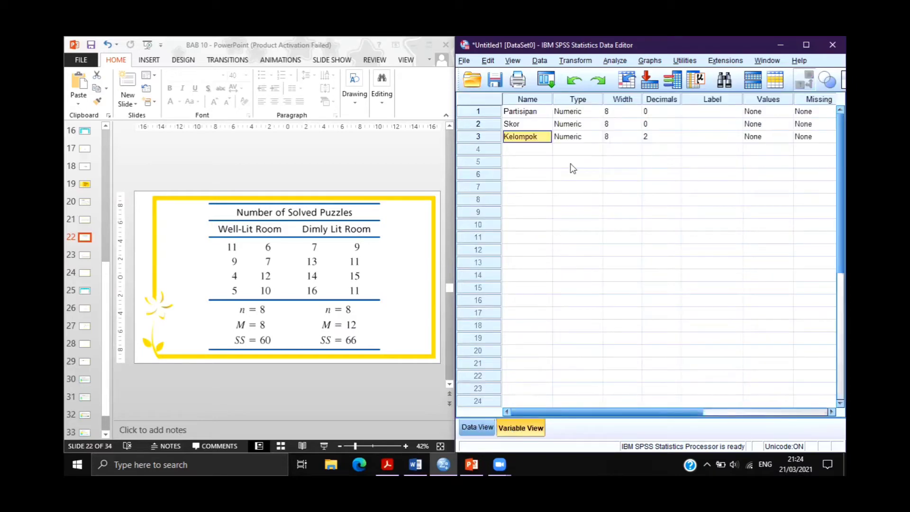
drag(608, 411, 778, 409)
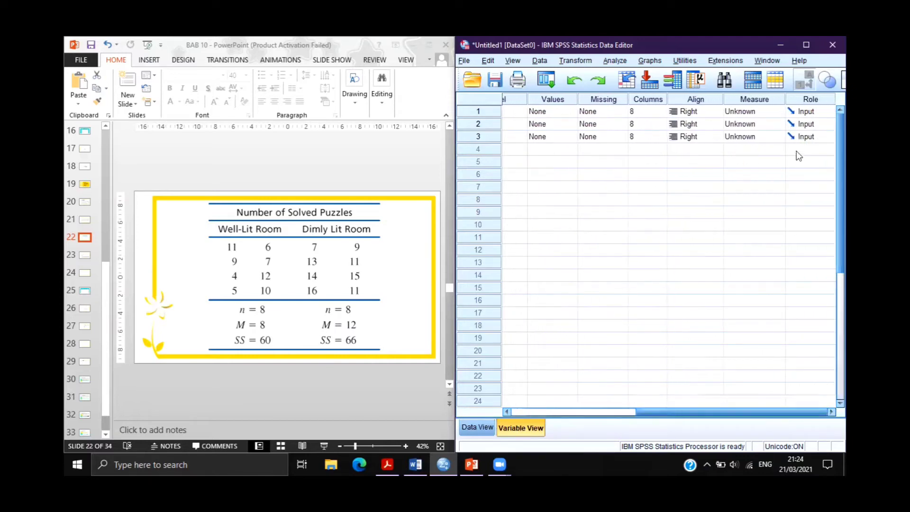
click(775, 138)
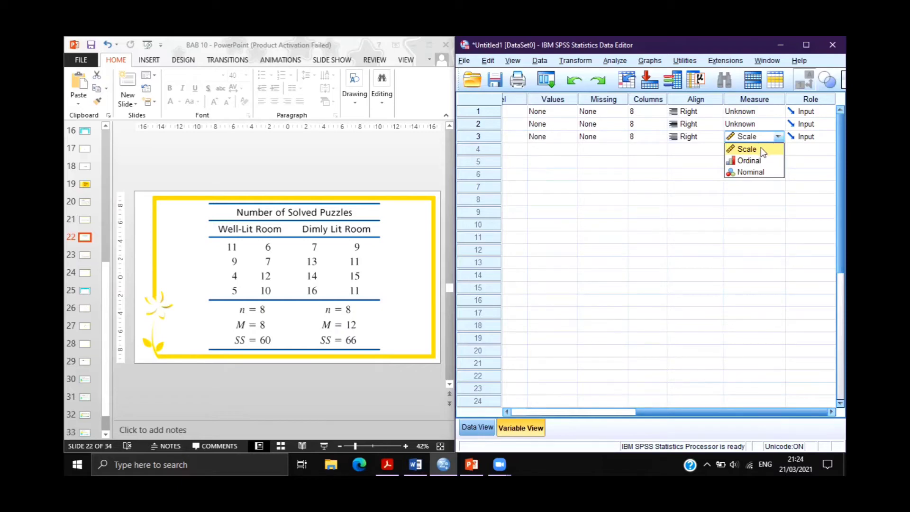
click(762, 173)
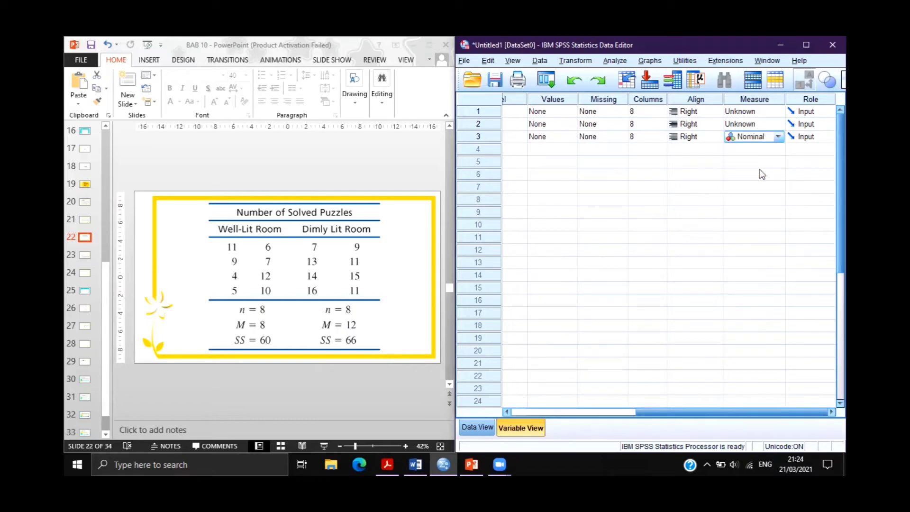
Open the value labels of the Kelompok variable and add the label Well-lit for value 1
drag(671, 416, 567, 415)
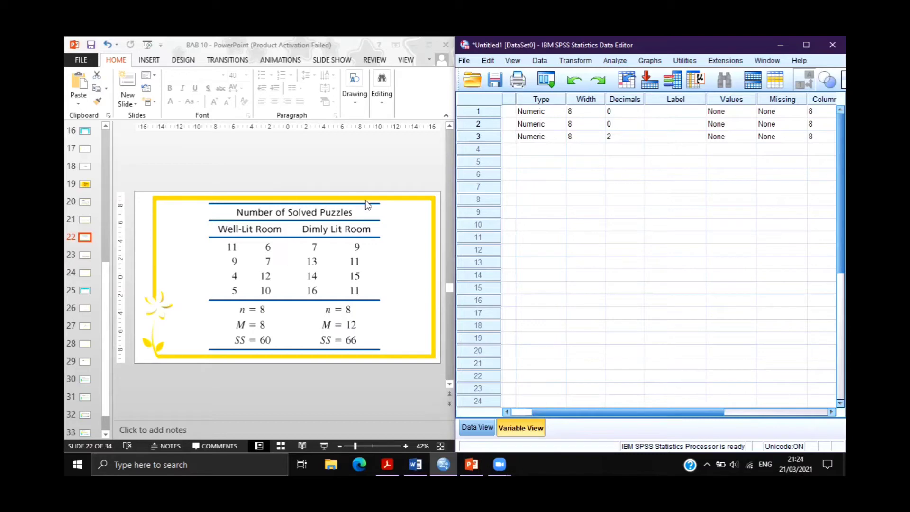
click(703, 137)
click(733, 141)
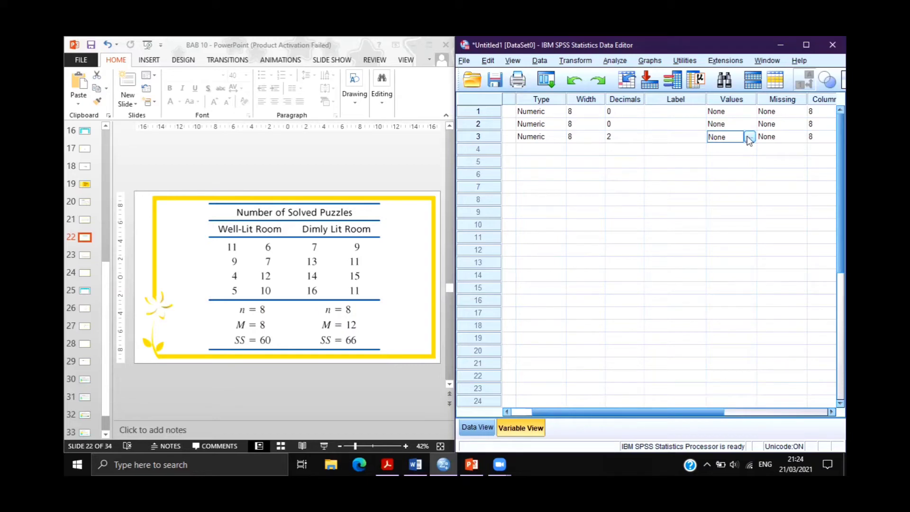
click(749, 137)
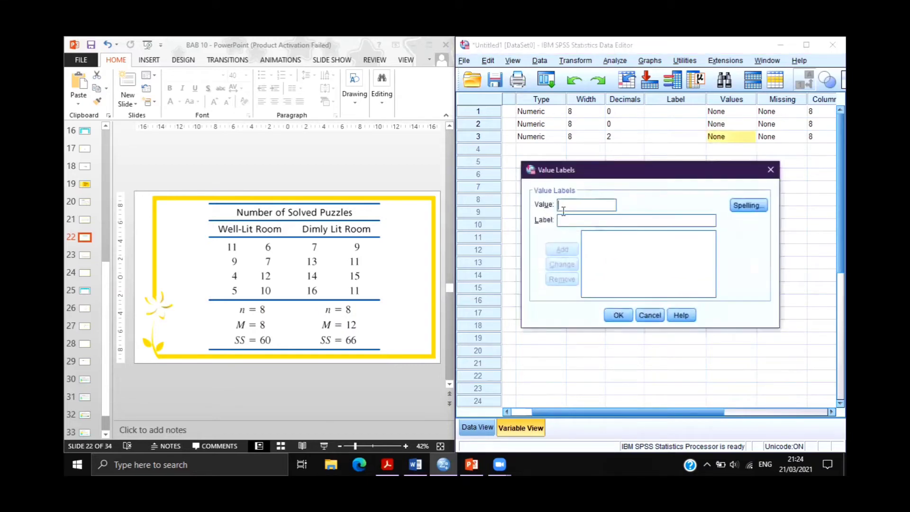
text(1)
click(565, 220)
text(Well-lit)
click(562, 250)
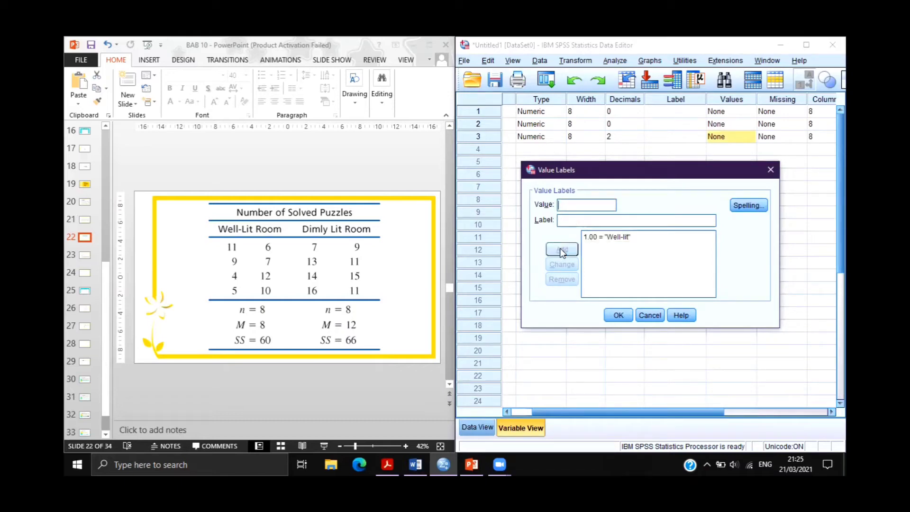
Add the label Dimly lit for value 2 and apply the value labels
click(567, 205)
text(2)
click(571, 219)
text(Dimly lit)
click(572, 250)
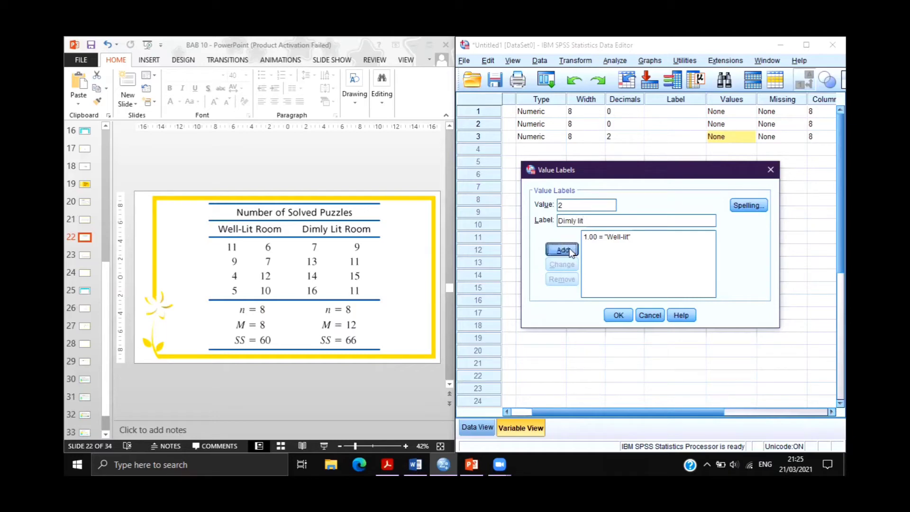
click(619, 316)
Set the decimals of the Kelompok variable to 0 and return to the data sheet
click(637, 140)
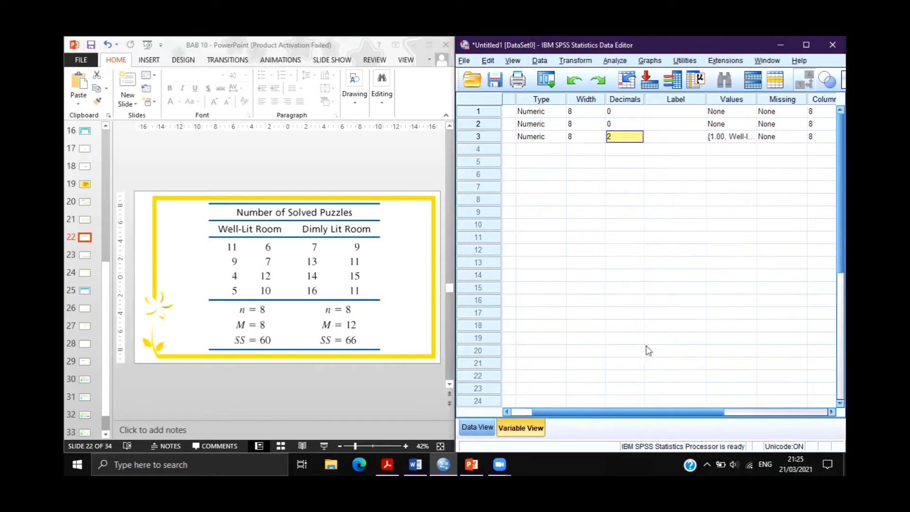
click(580, 188)
click(638, 136)
click(639, 139)
click(639, 139)
drag(623, 412, 601, 412)
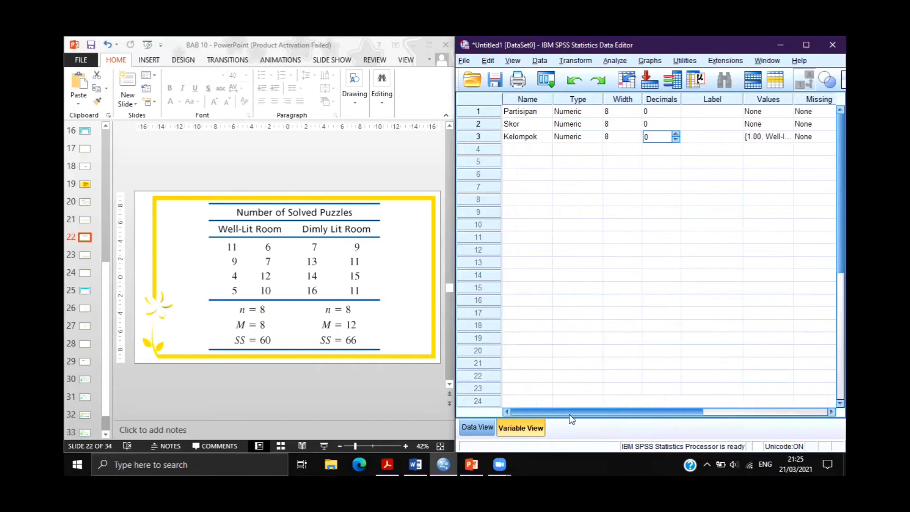
click(478, 428)
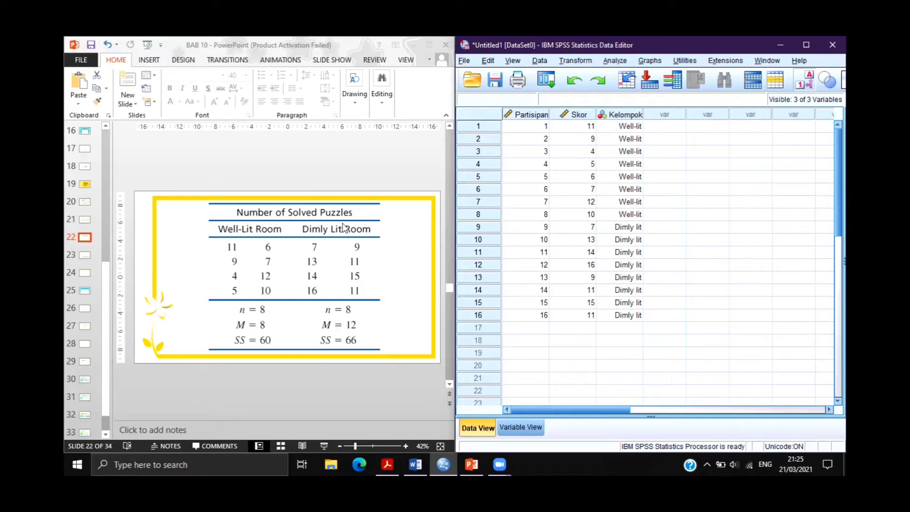
Switch to the PowerPoint slides and review the hypotheses, degrees of freedom, critical region and t statistic calculation on slides 23 to 28
click(327, 183)
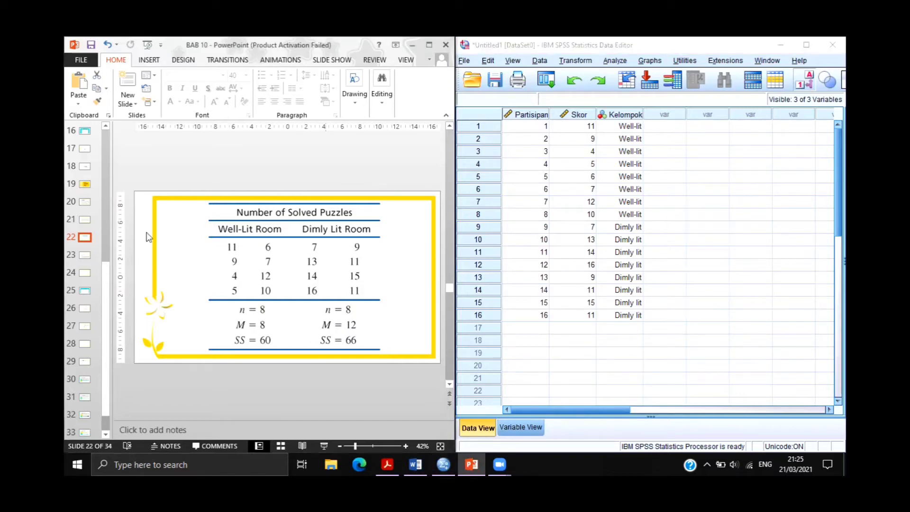
click(85, 255)
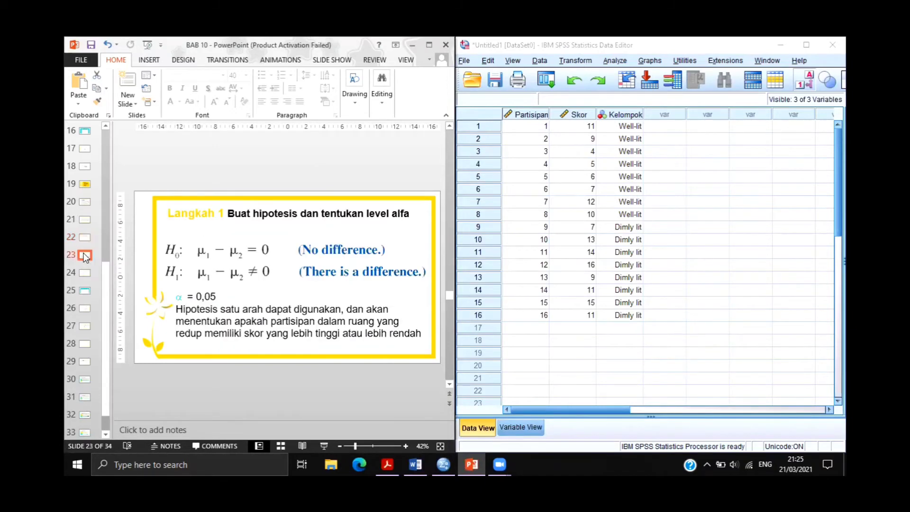
click(83, 275)
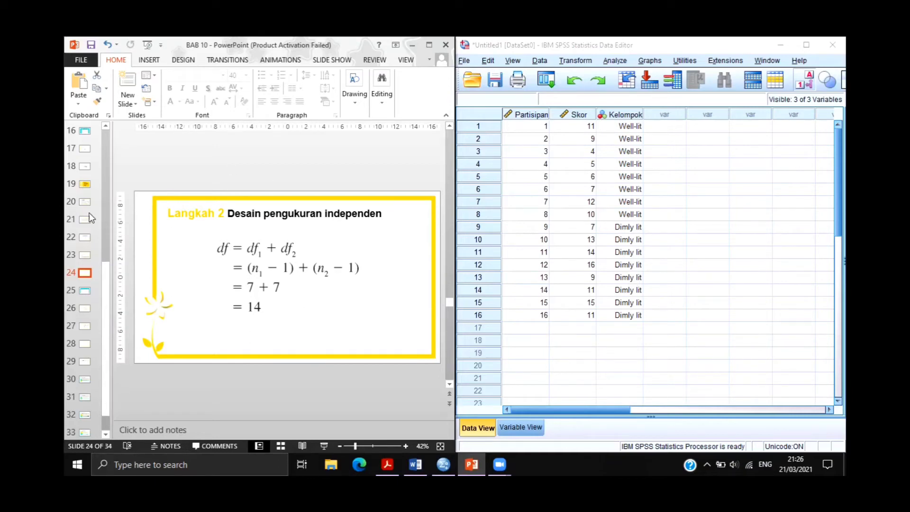
click(279, 312)
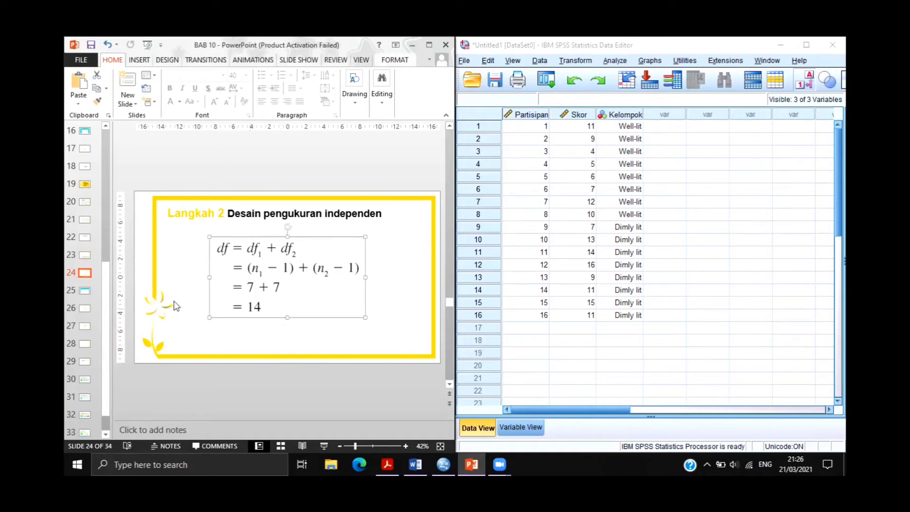
click(86, 290)
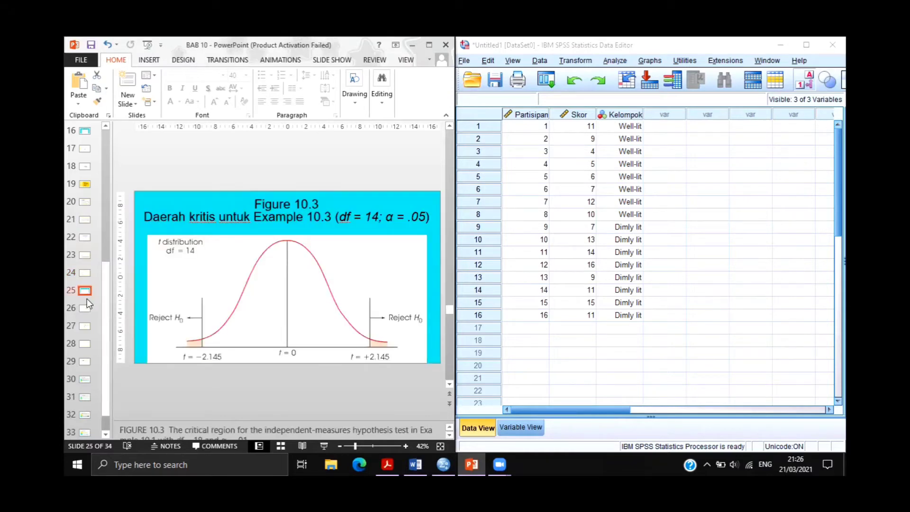
click(85, 301)
click(84, 310)
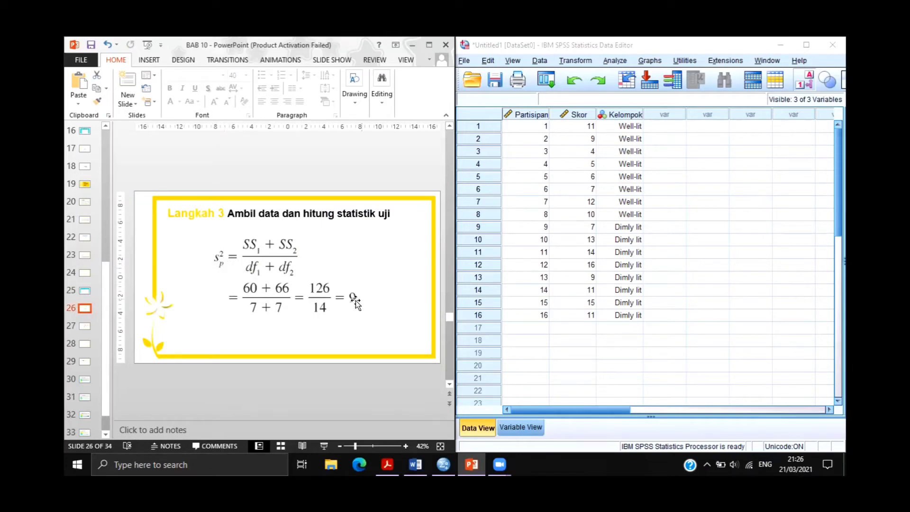
click(82, 329)
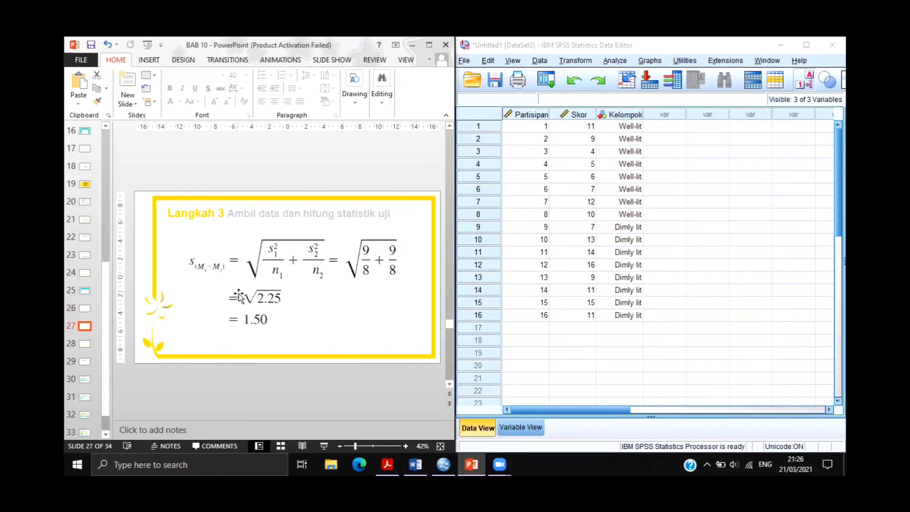
click(85, 344)
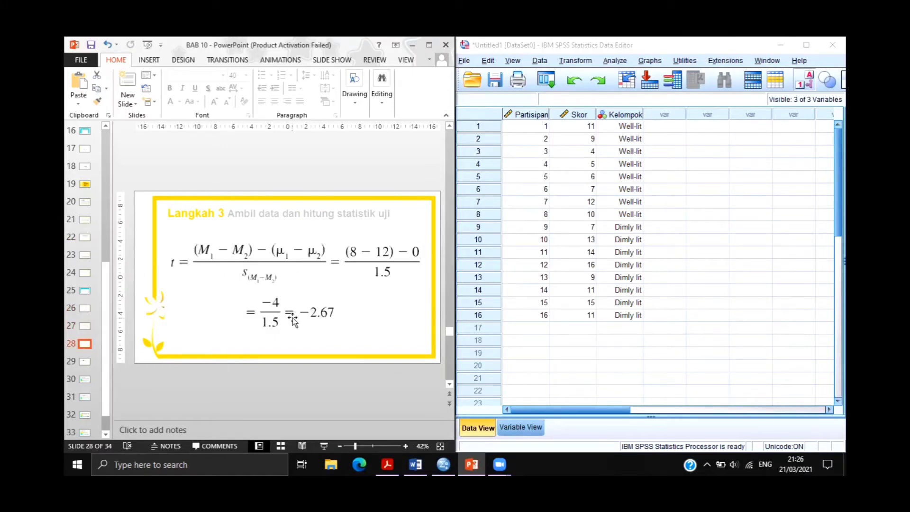
click(86, 295)
click(86, 273)
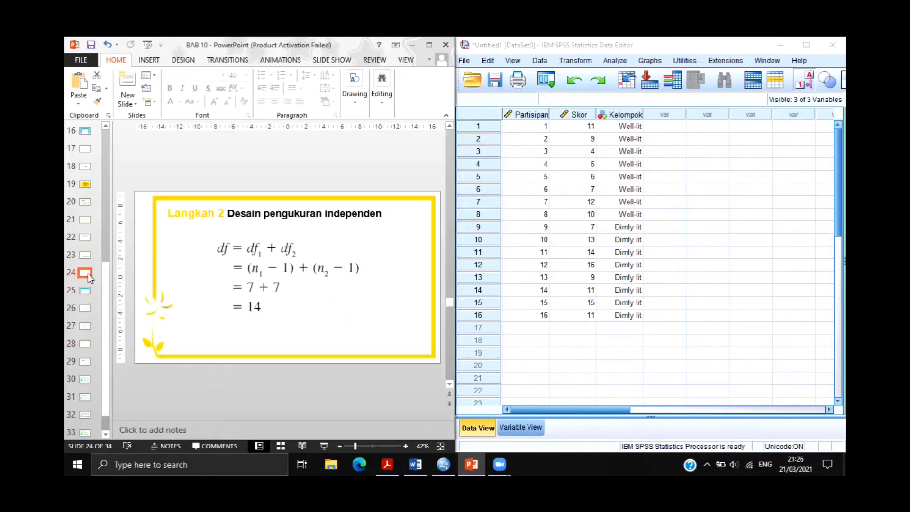
Switch to the SPSS data editor and set up an Independent-Samples T Test with Skor as test variable and Kelompok as grouping variable
click(811, 54)
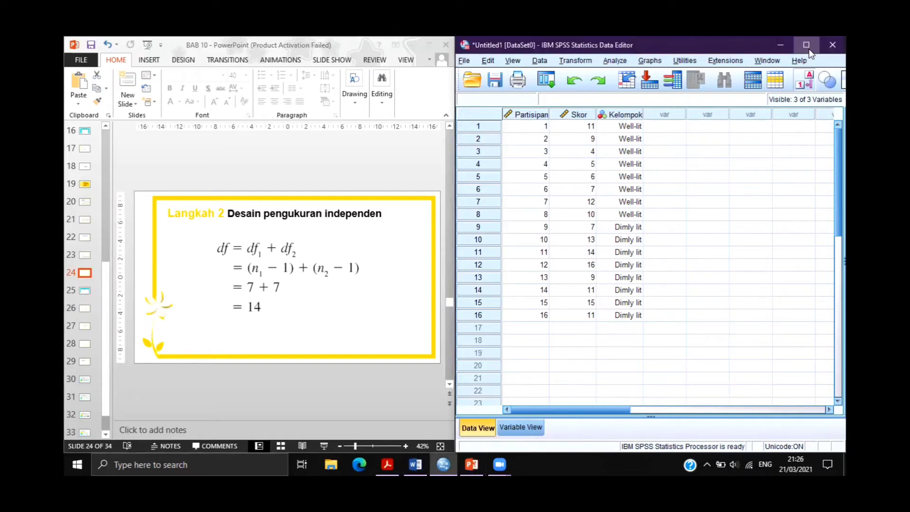
click(808, 48)
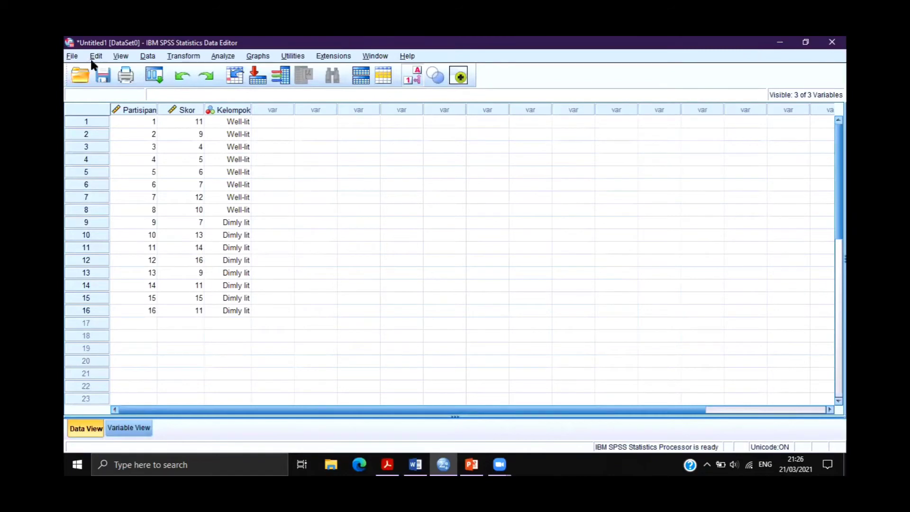
click(219, 58)
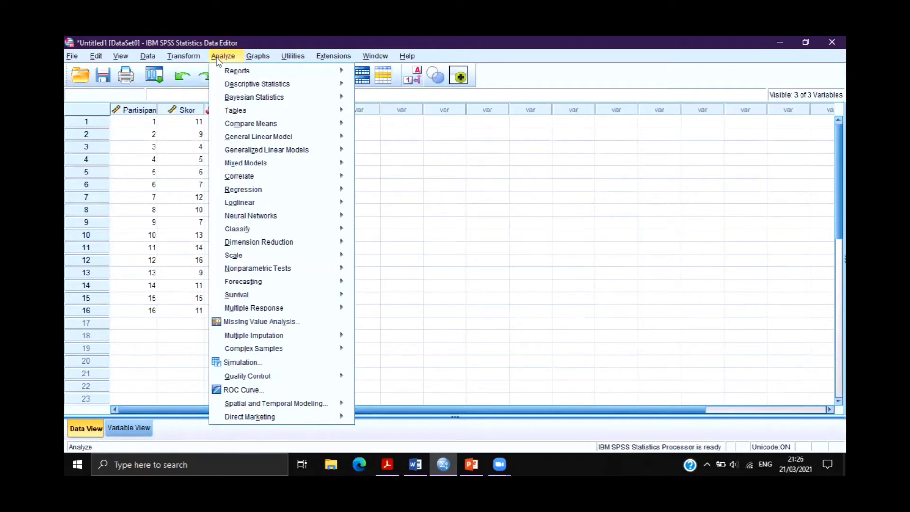
mouse_move(304, 122)
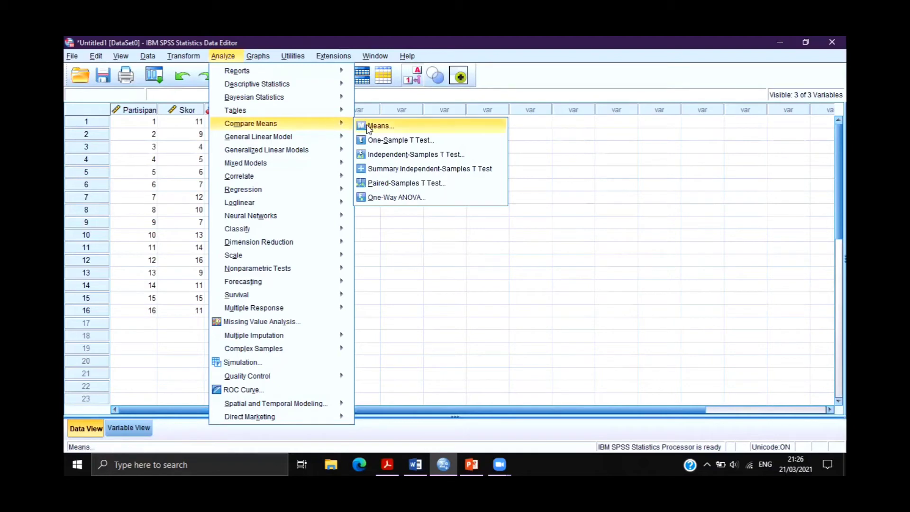
click(392, 154)
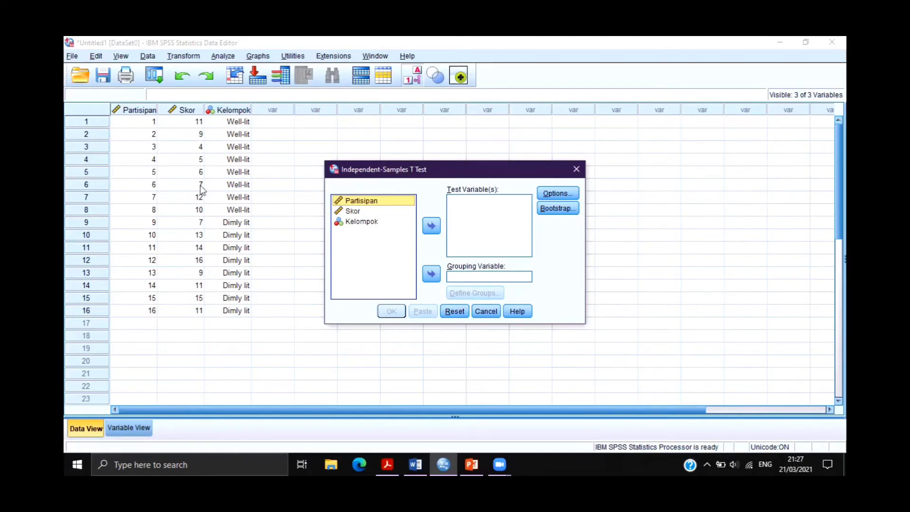
click(356, 212)
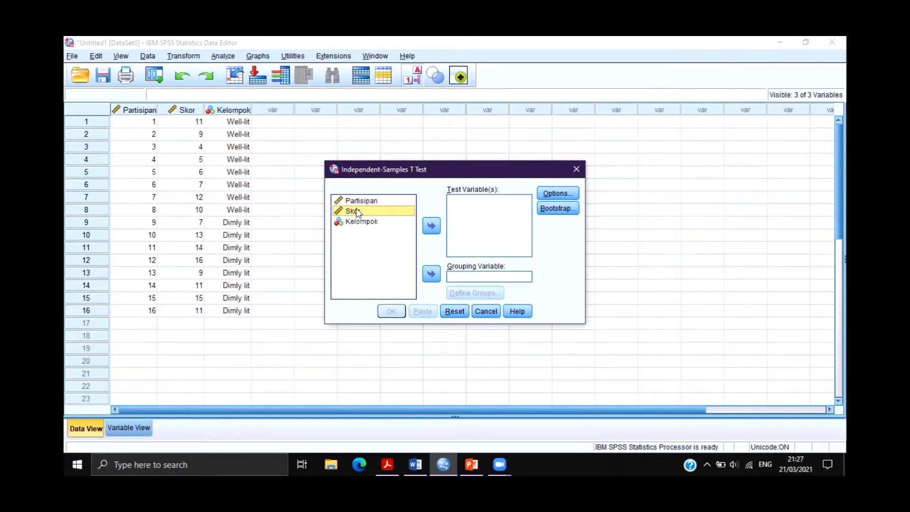
click(434, 231)
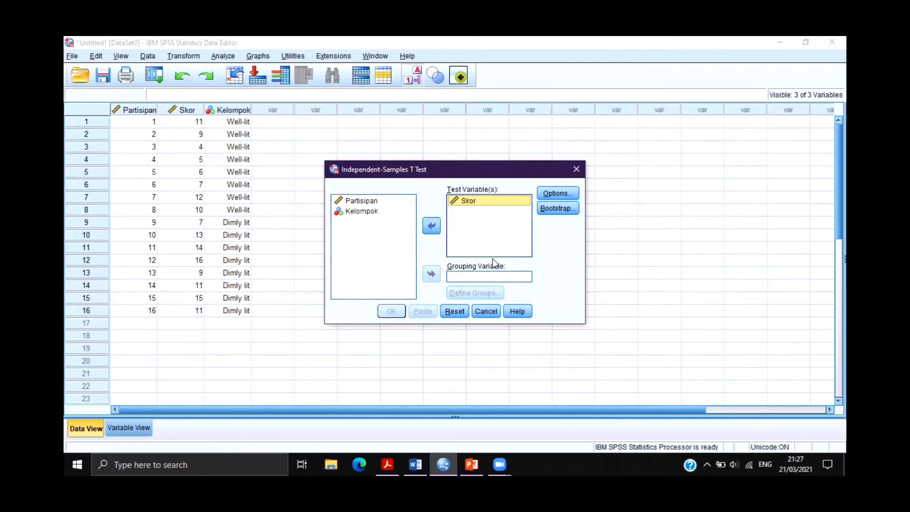
click(375, 213)
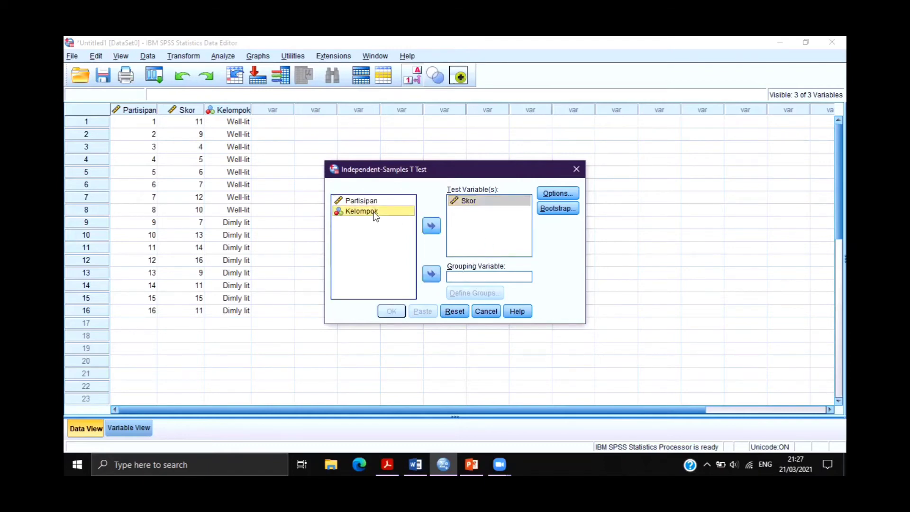
click(432, 274)
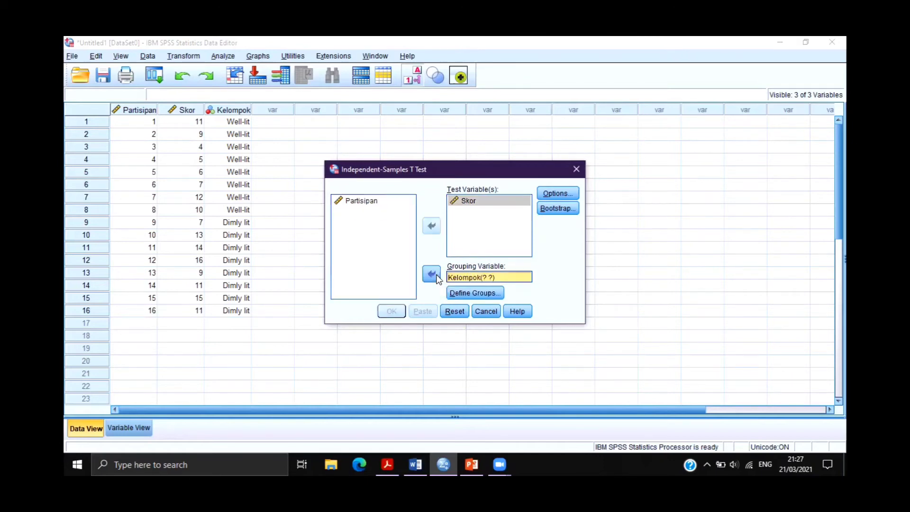
Define the Kelompok groups with the specified values 1 and 2 and run the t test
click(467, 293)
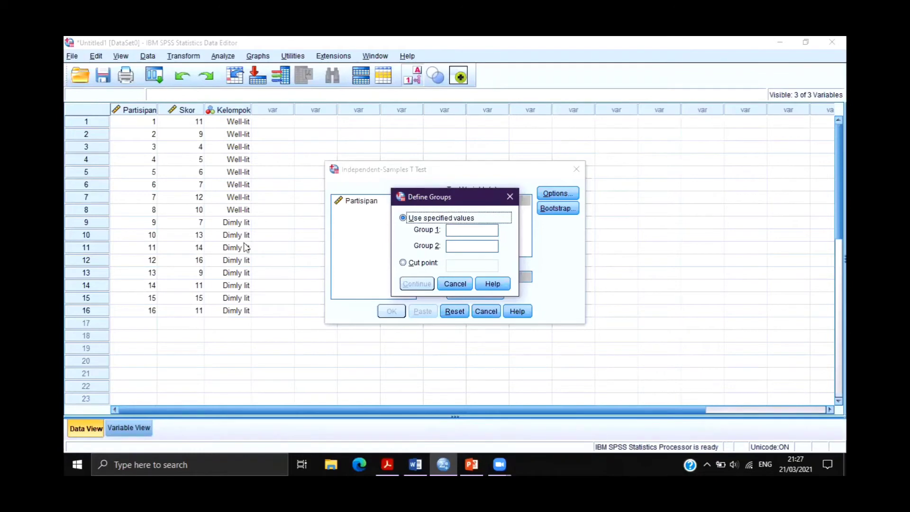
click(461, 229)
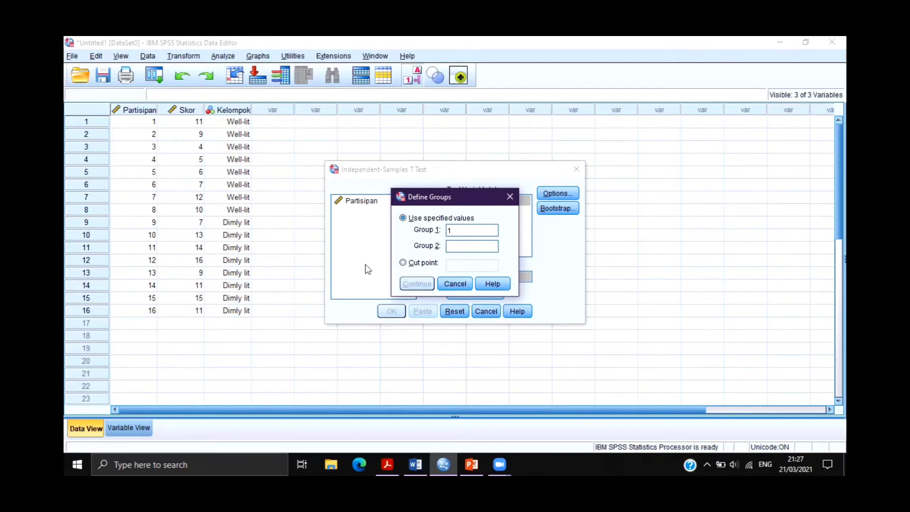
text(2)
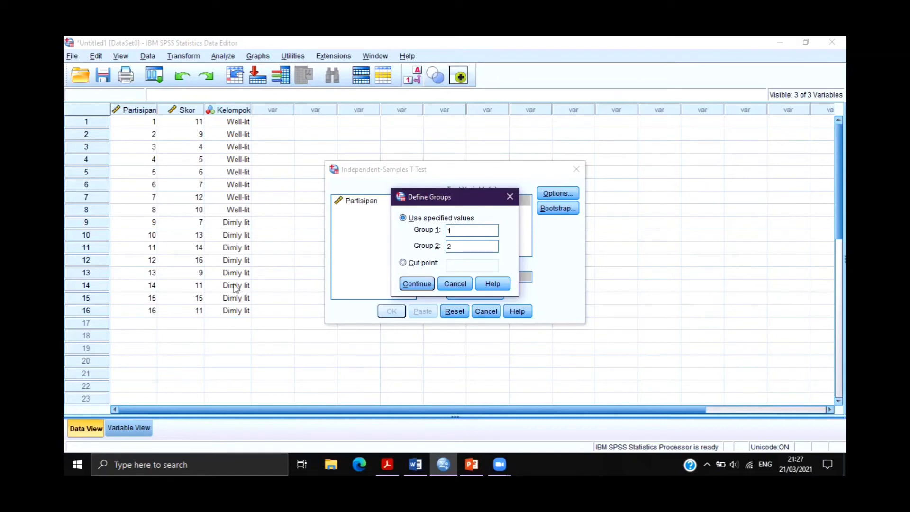
click(413, 282)
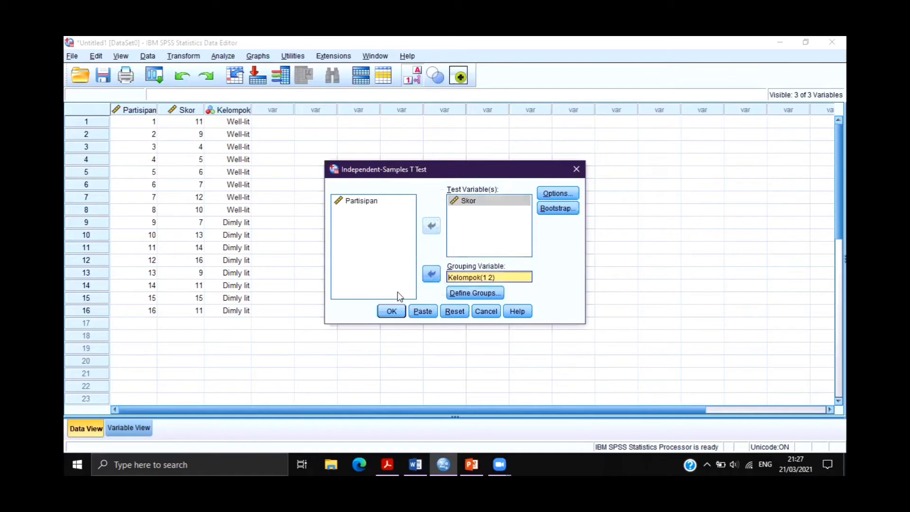
click(393, 311)
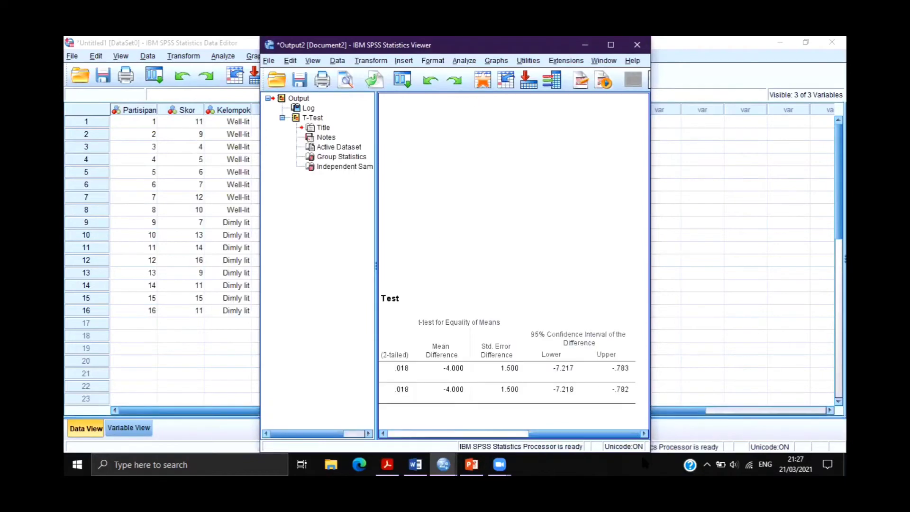
Place the SPSS output window beside the PowerPoint slides and shrink its outline pane to give the tables more room
drag(590, 435, 441, 432)
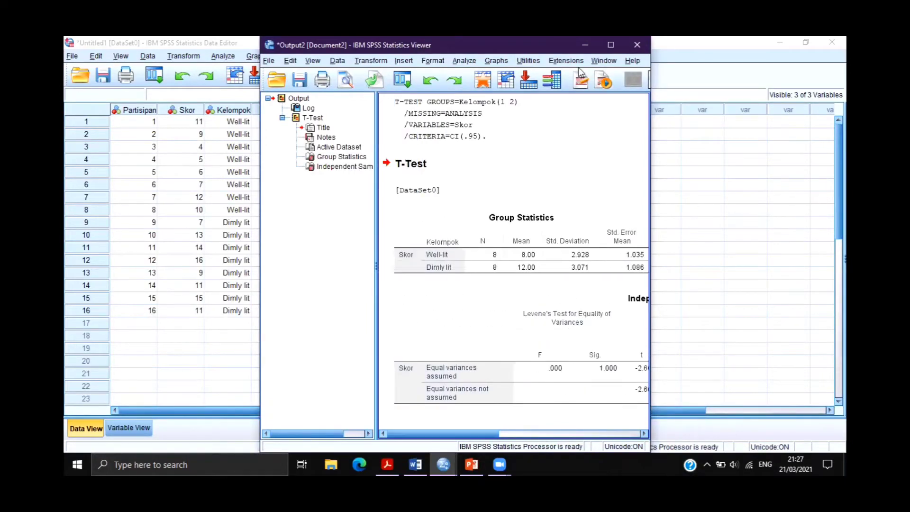
click(784, 42)
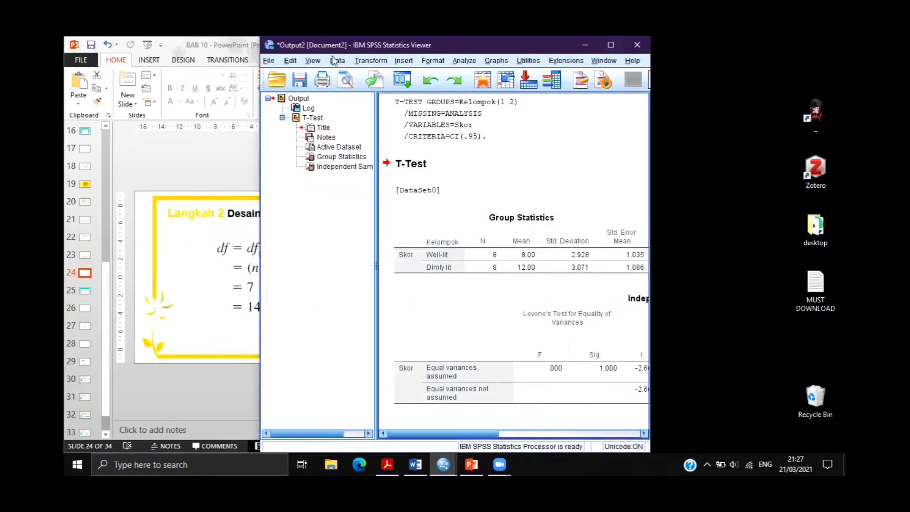
drag(334, 45, 529, 44)
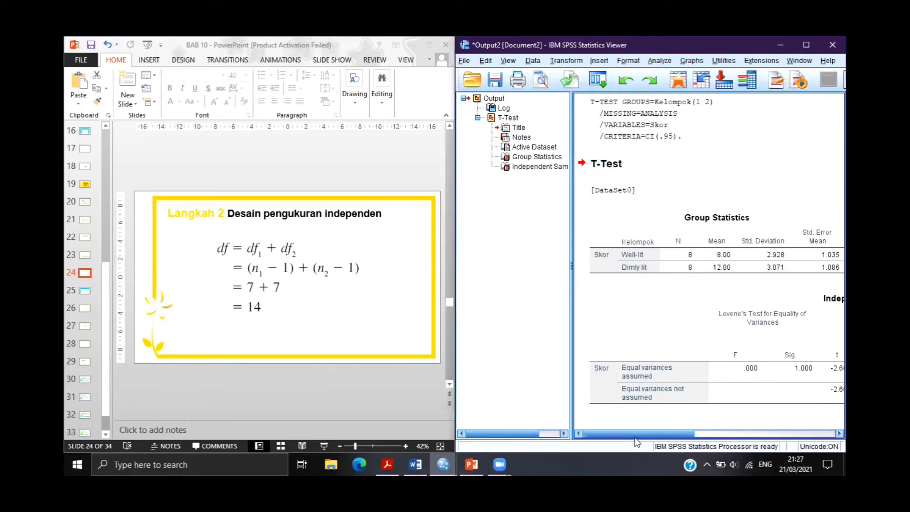
drag(570, 264, 450, 250)
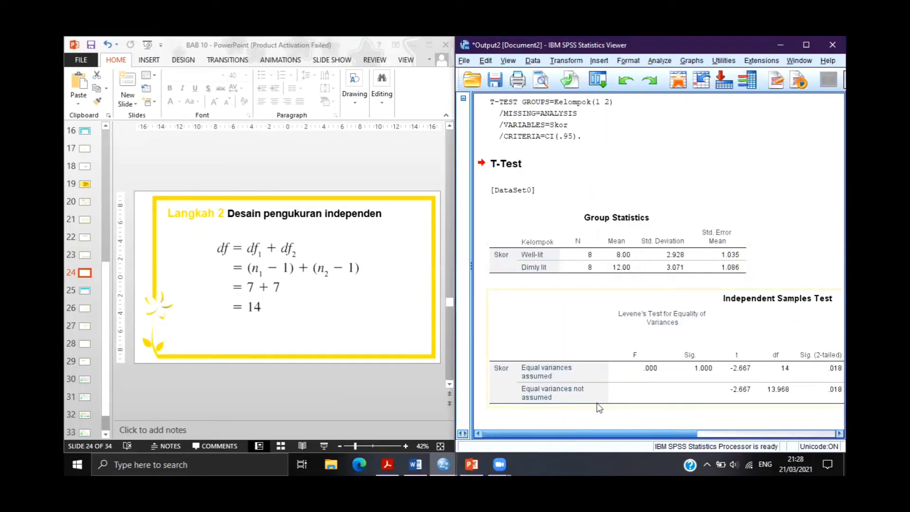
Compare the Group Statistics and Independent Samples Test tables with the manual calculation on the slides from slide 22 onwards
click(82, 238)
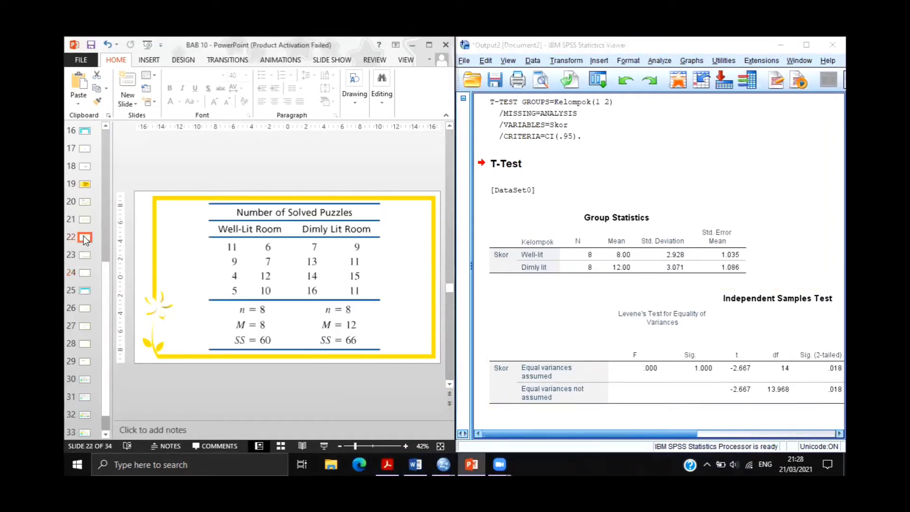
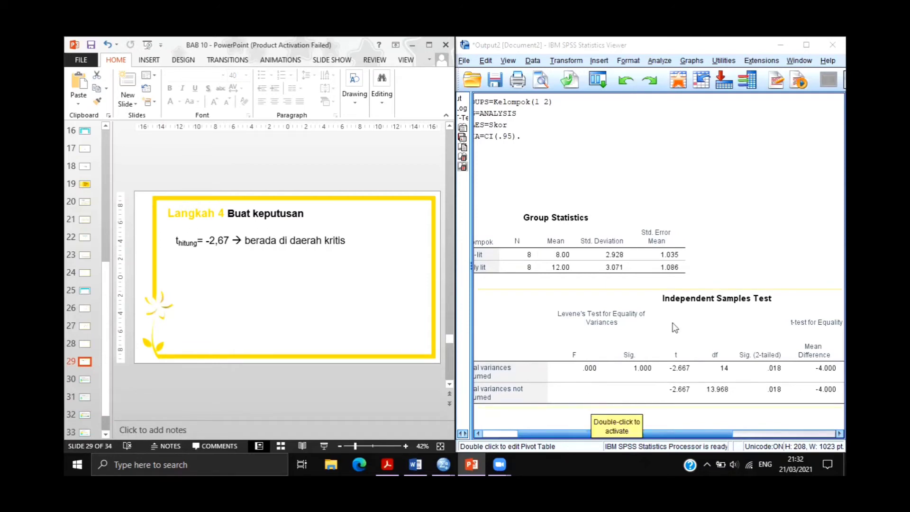
click(807, 45)
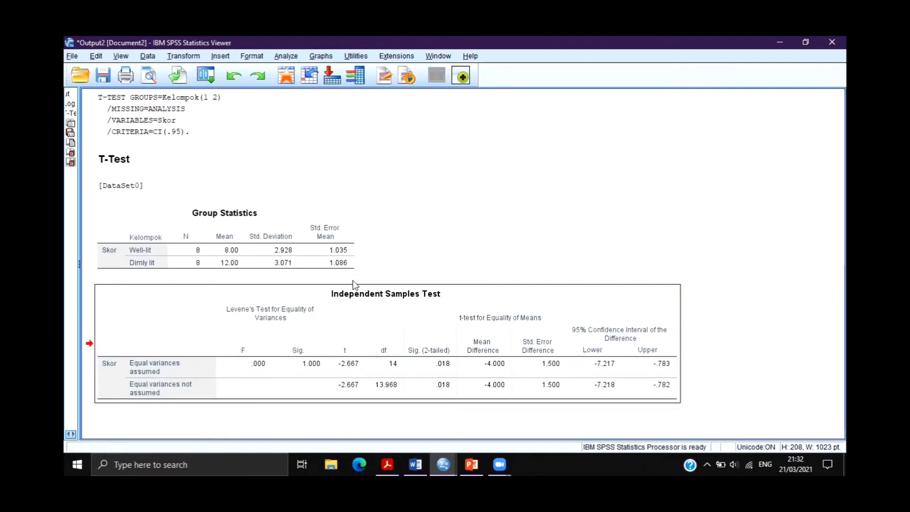
click(431, 311)
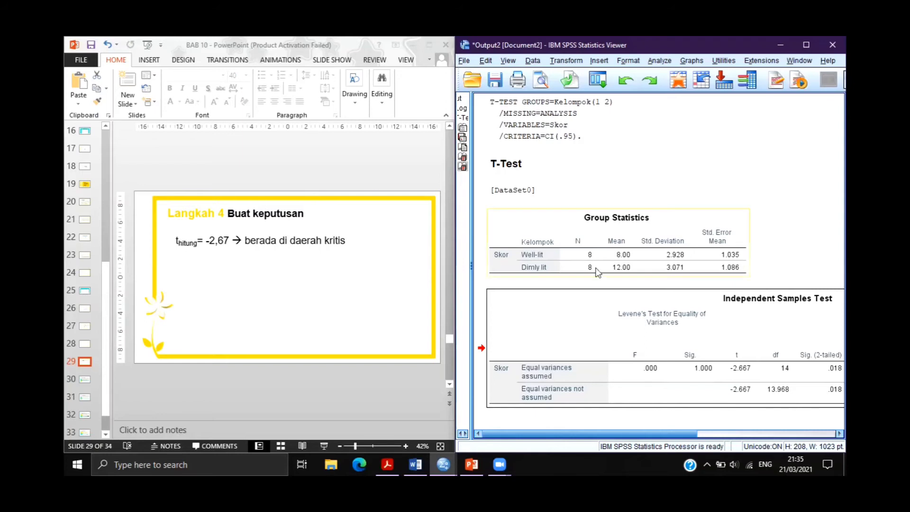
drag(606, 432, 654, 432)
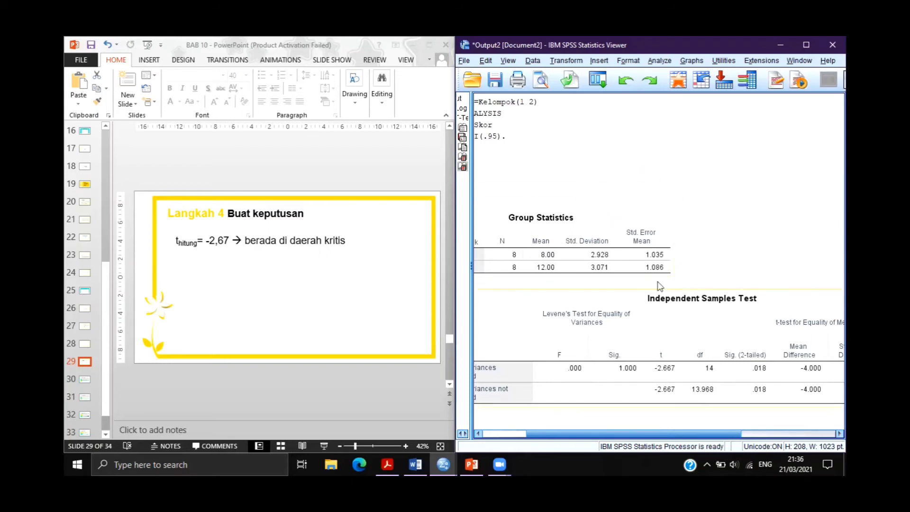
Enter participants A to F from the Word repeated-measures exercise in the first column of the empty SPSS dataset, widening that column
click(761, 280)
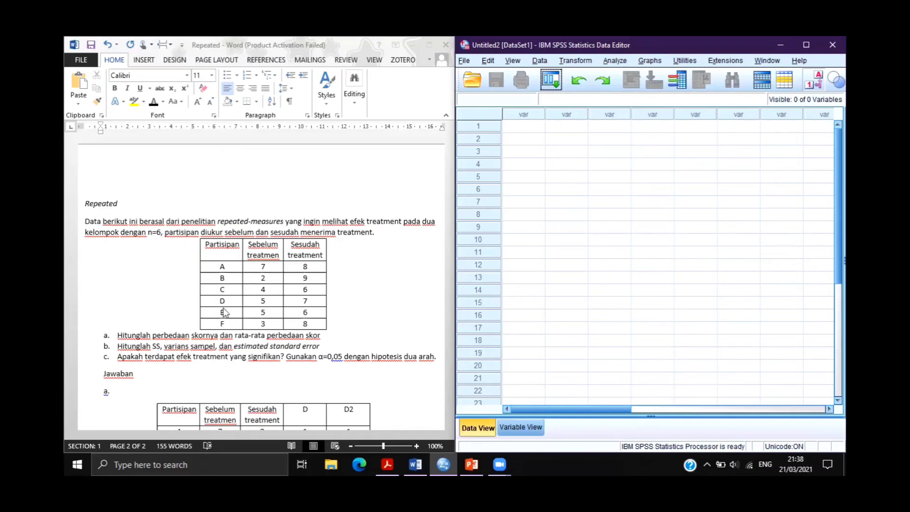
click(223, 326)
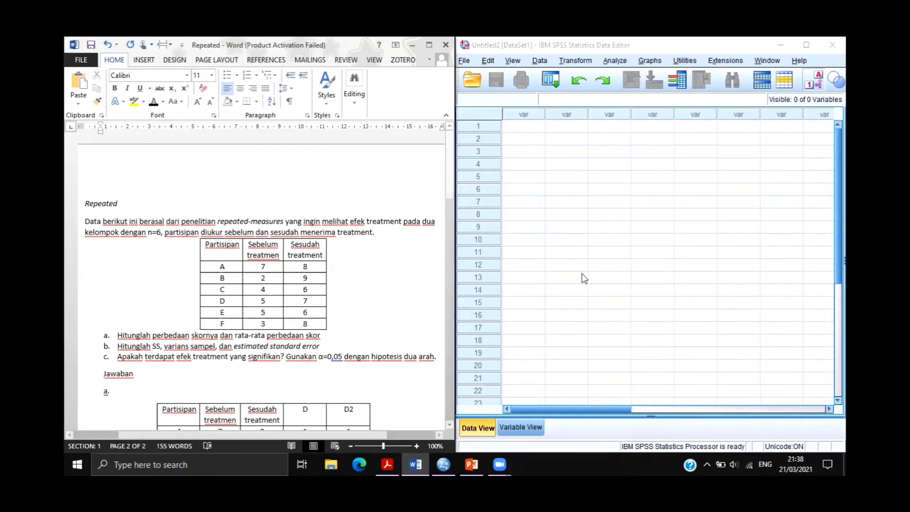
click(526, 133)
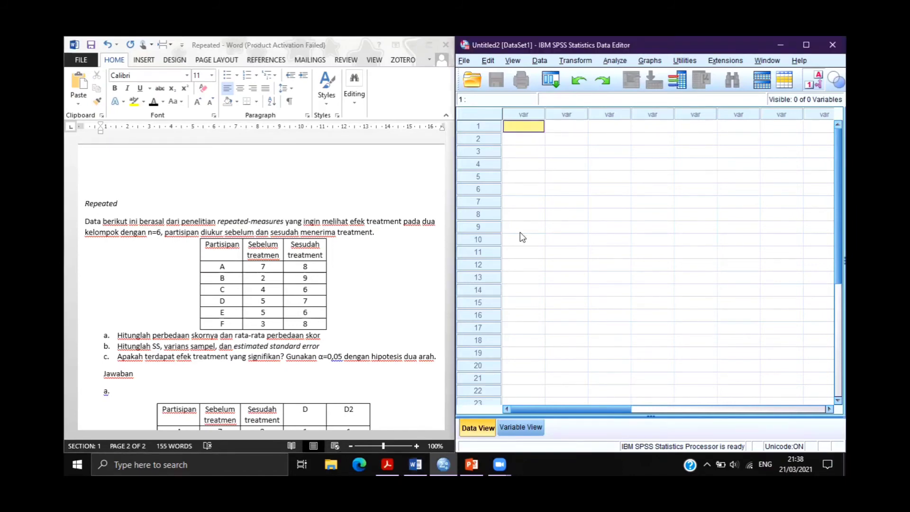
text(A)
key(Return)
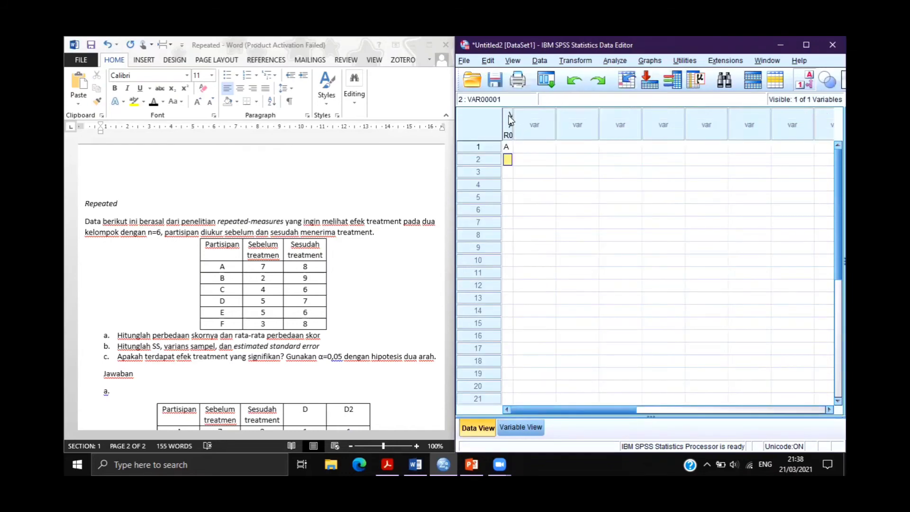
drag(512, 122, 539, 121)
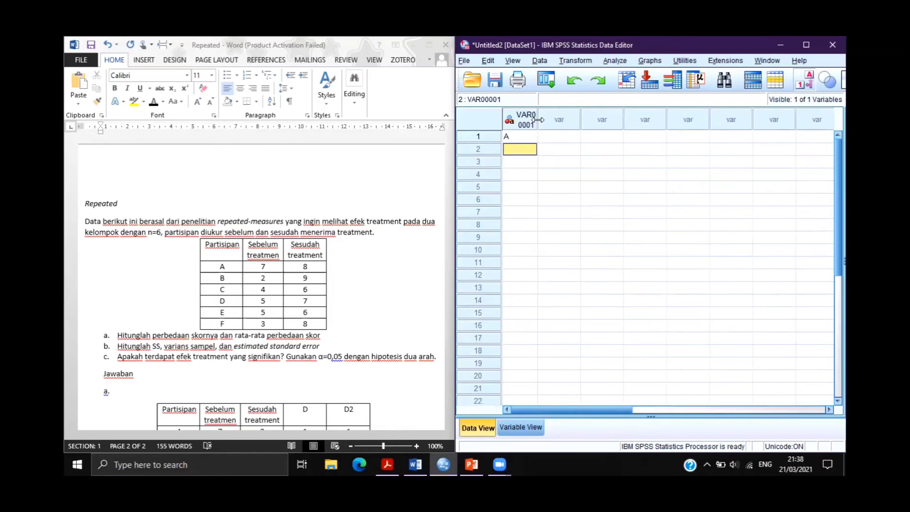
text(B)
key(Return)
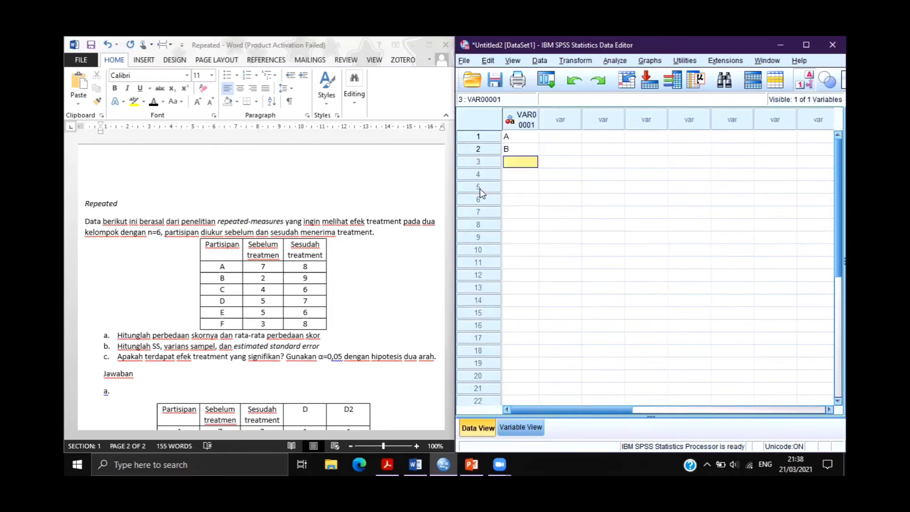
text(C)
key(Return)
text(D)
key(Return)
text(E)
key(Return)
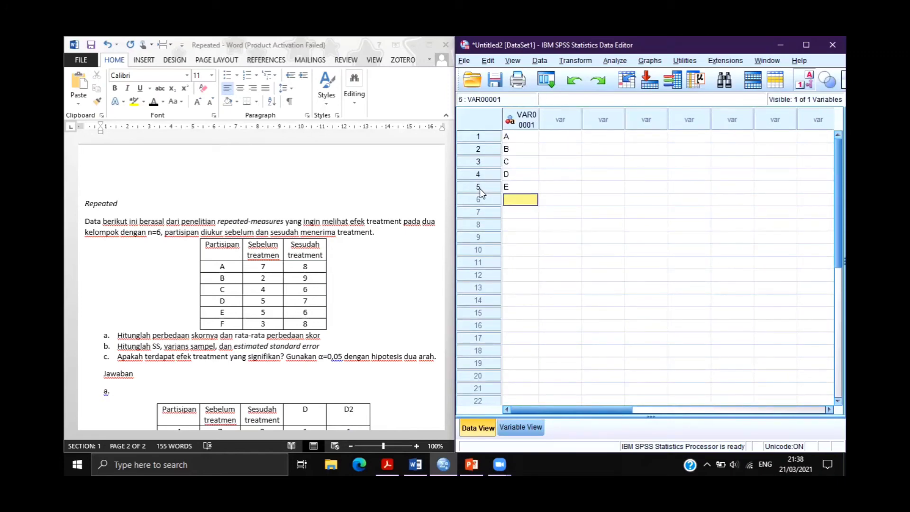
text(F)
Enter the before-treatment scores 7, 2, 4, 5, 5 and 3 for participants A to F in the second column
click(559, 119)
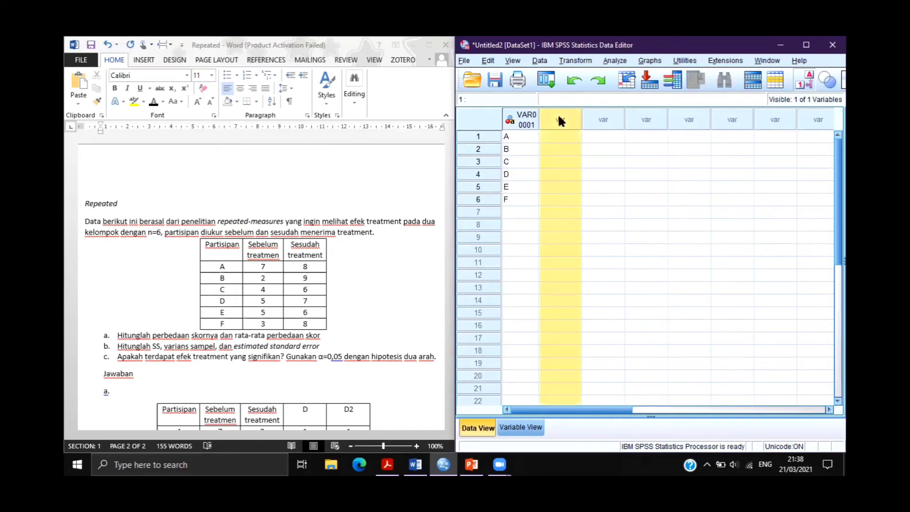
click(555, 137)
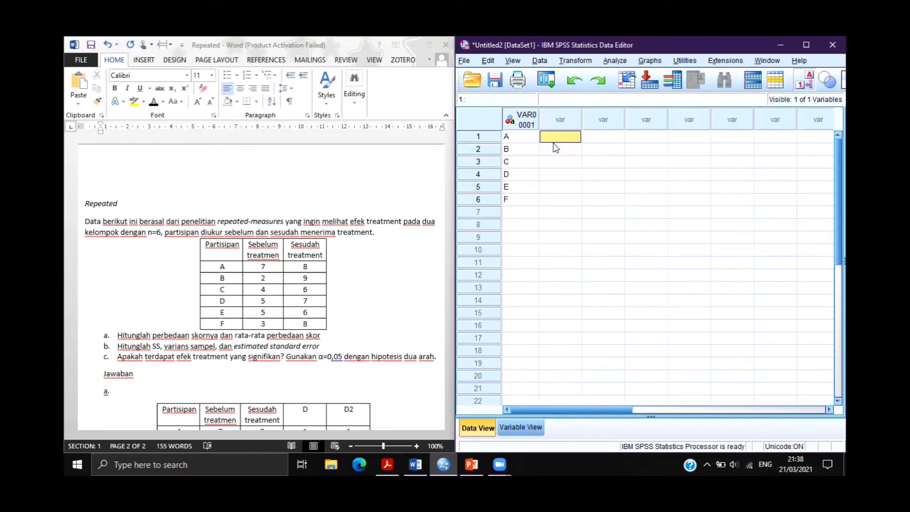
text(7)
key(Return)
text(2)
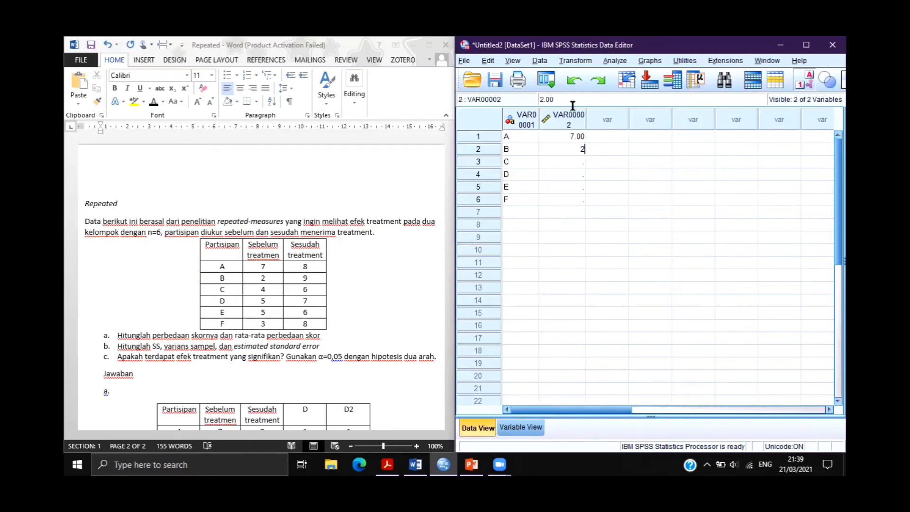
key(Return)
text(4)
key(Return)
text(5)
key(Return)
text(5)
key(Return)
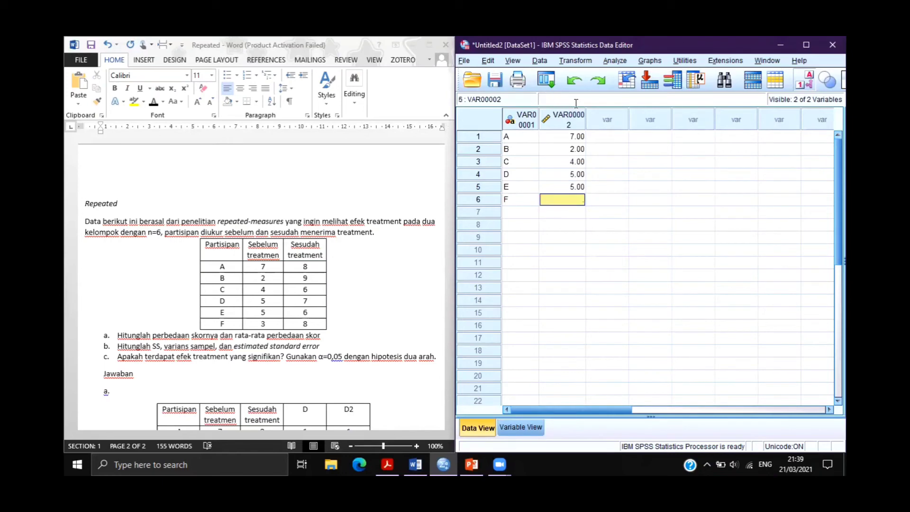
text(3)
key(Tab)
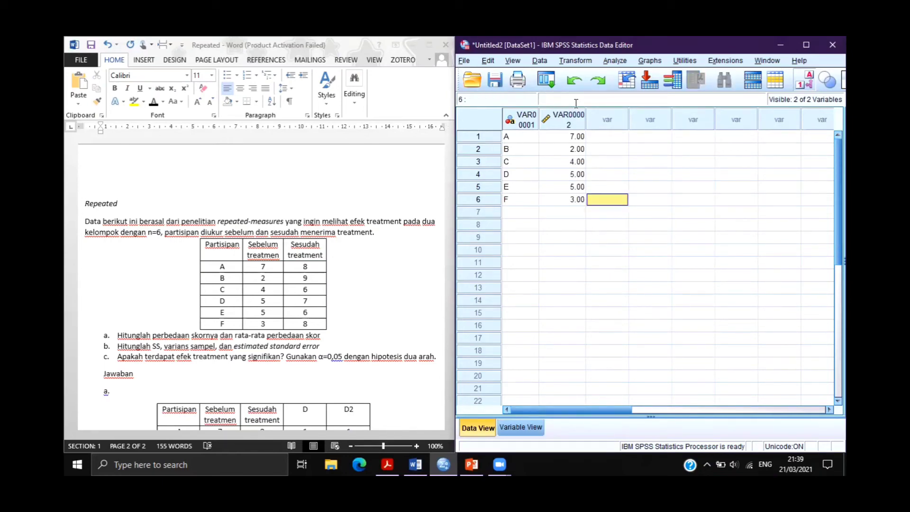
Enter the after-treatment scores 8, 9, 6, 7, 6 and 8 for participants A to F in the third column
key(Up)
key(Up)
key(Up)
key(Up)
key(Up)
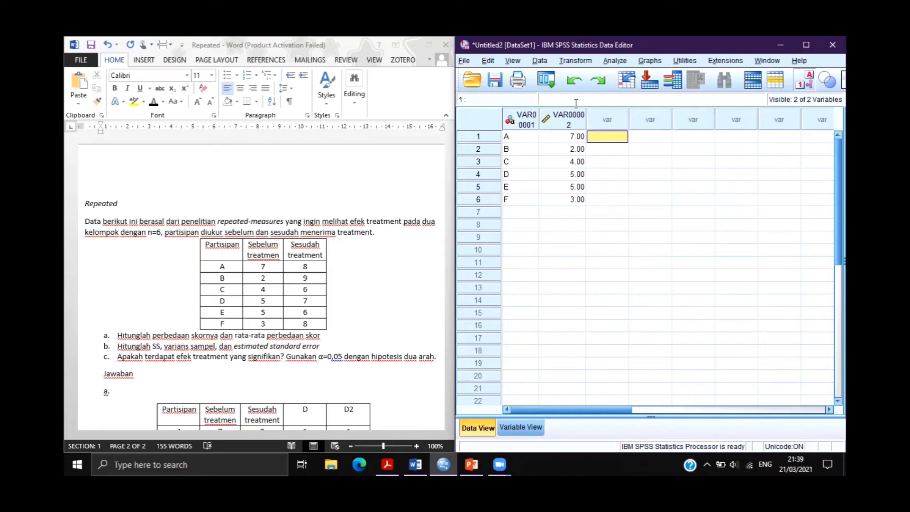
text(8)
key(Return)
text(9)
key(Return)
text(6)
key(Return)
text(7)
key(Return)
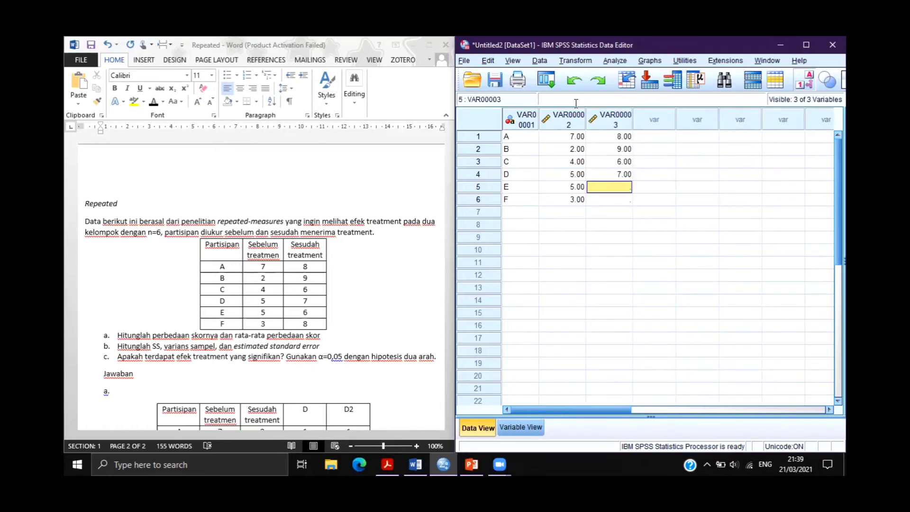
text(6)
key(Return)
text(8)
key(Return)
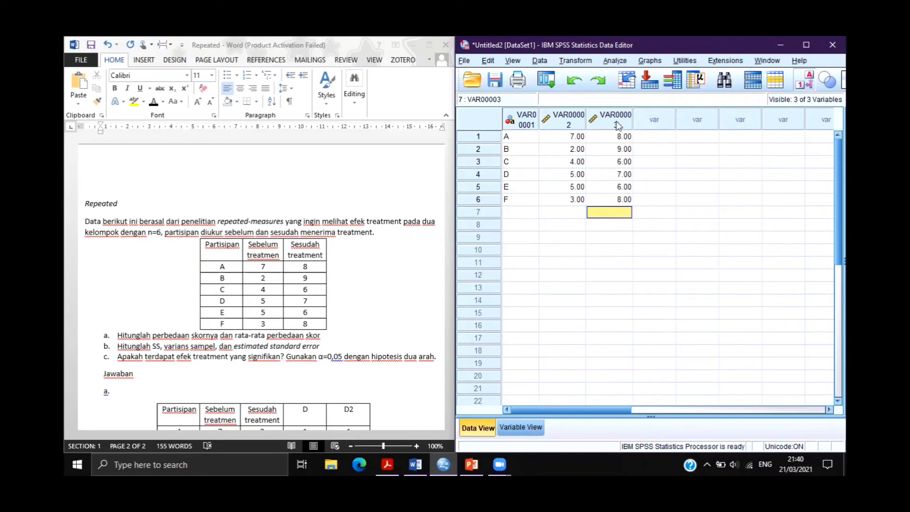
Rename the three variables as Partisipan, Sebelum and Sesudah in the variable definitions
click(517, 429)
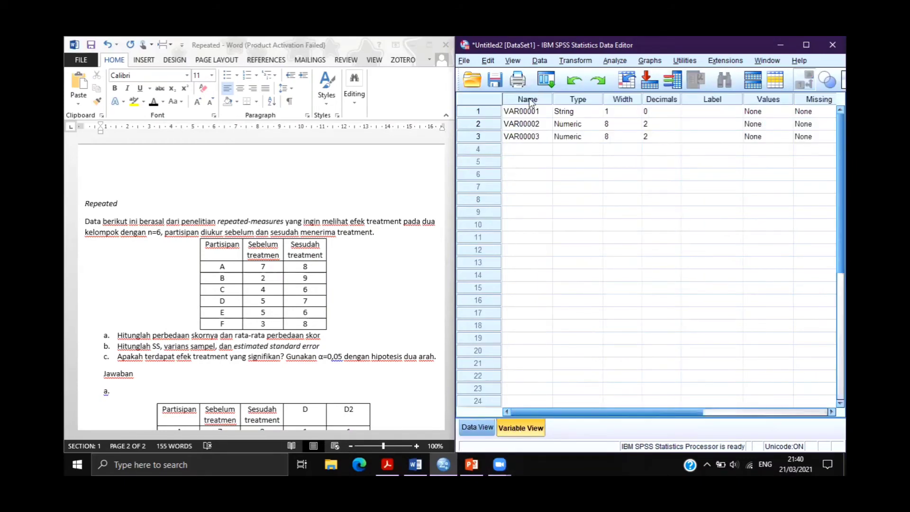
click(522, 112)
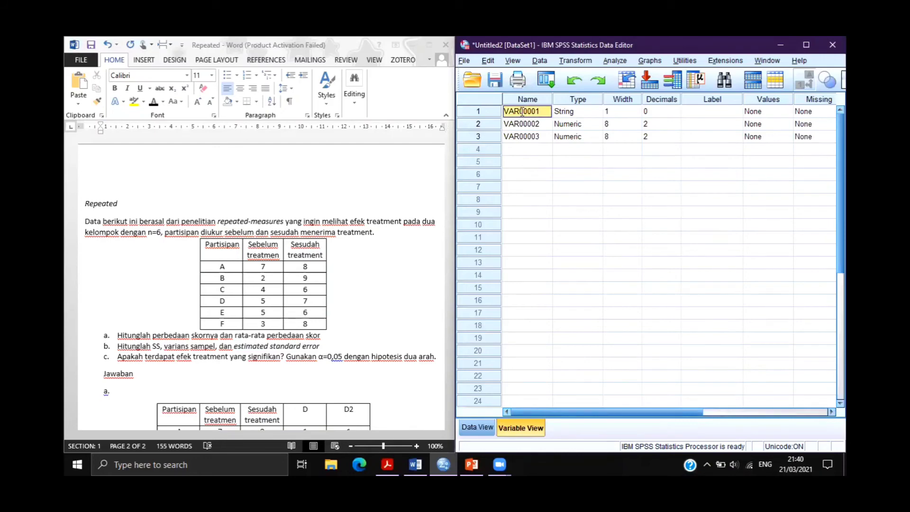
text(Partisipa)
key(BackSpace)
key(BackSpace)
text(sipan)
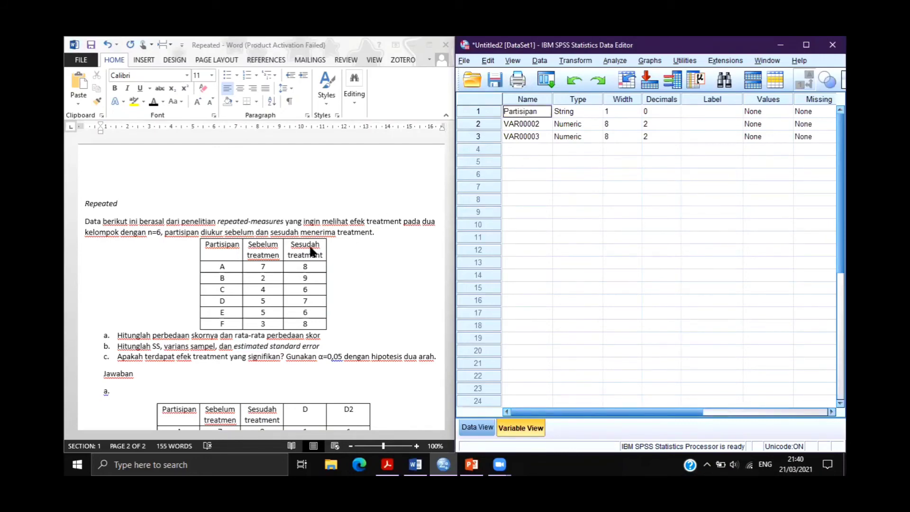
click(540, 125)
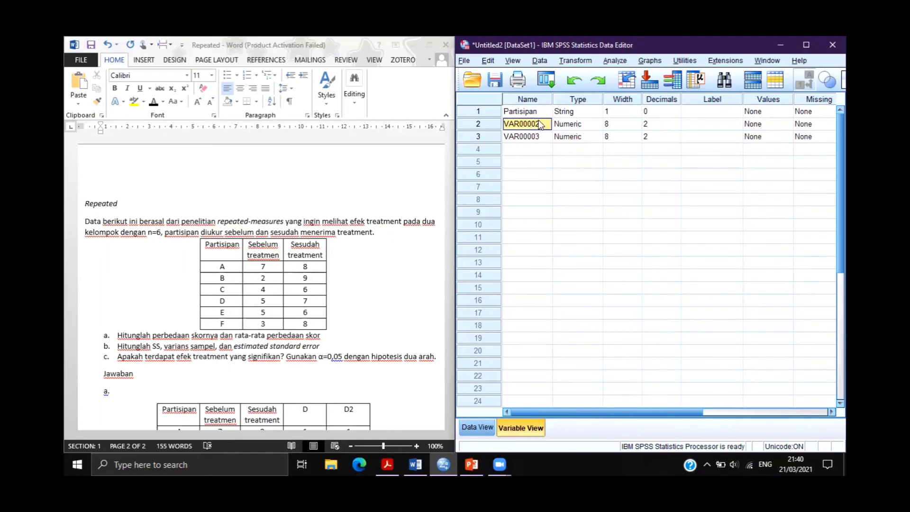
text(Sebelum)
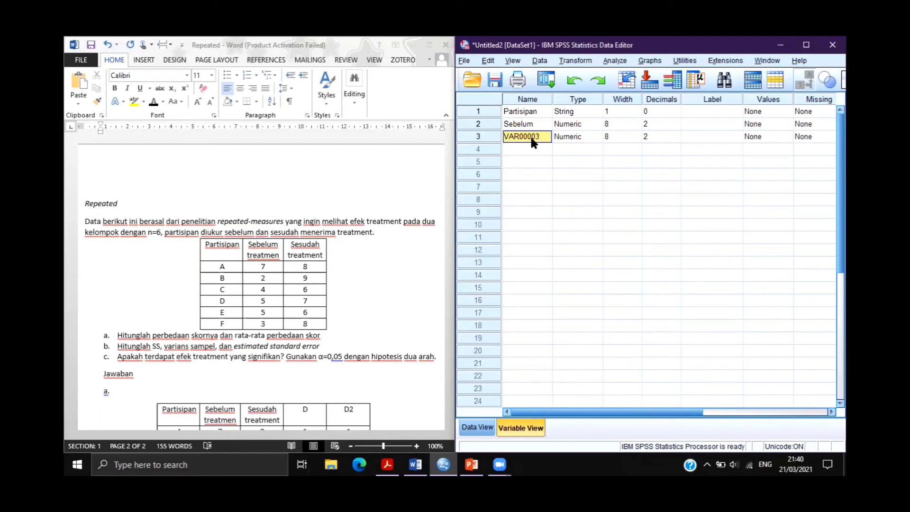
click(532, 138)
text(Sesudah)
Set the decimals of the Sebelum and Sesudah variables to 0
click(673, 125)
click(676, 126)
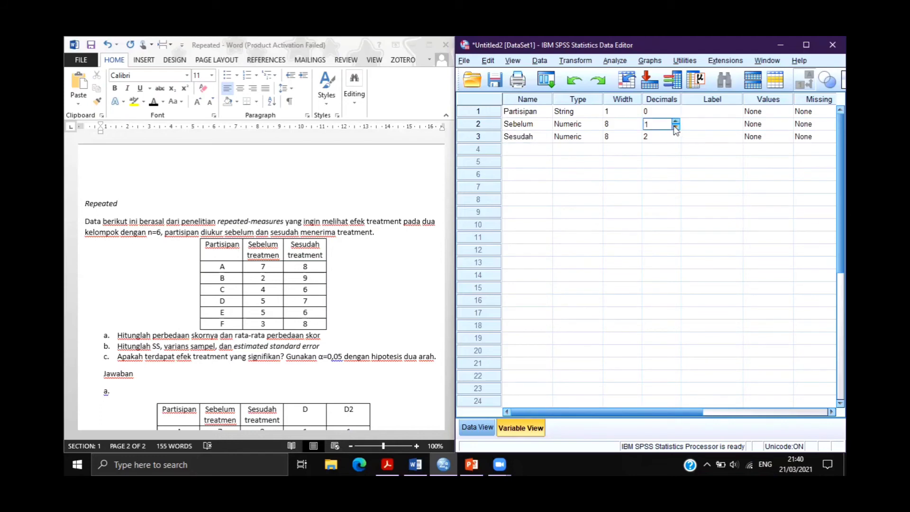
click(675, 127)
click(677, 139)
click(676, 138)
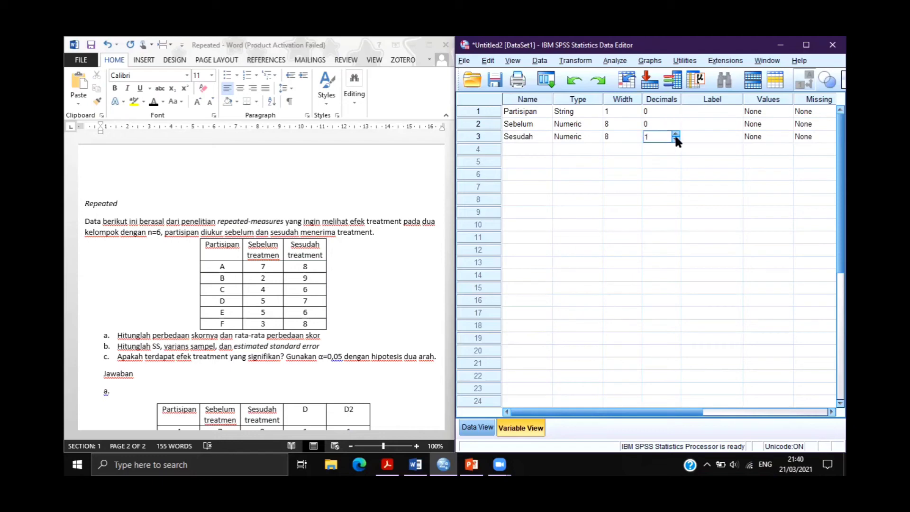
click(676, 139)
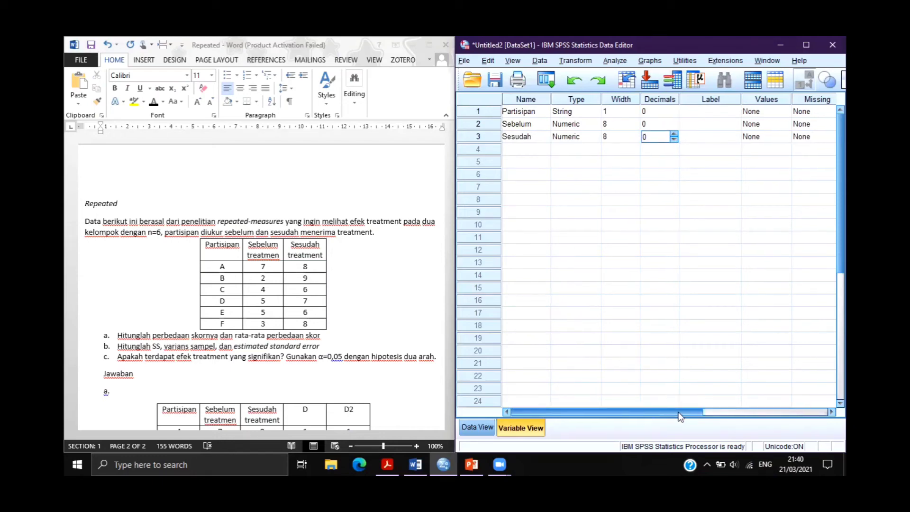
drag(642, 413, 519, 404)
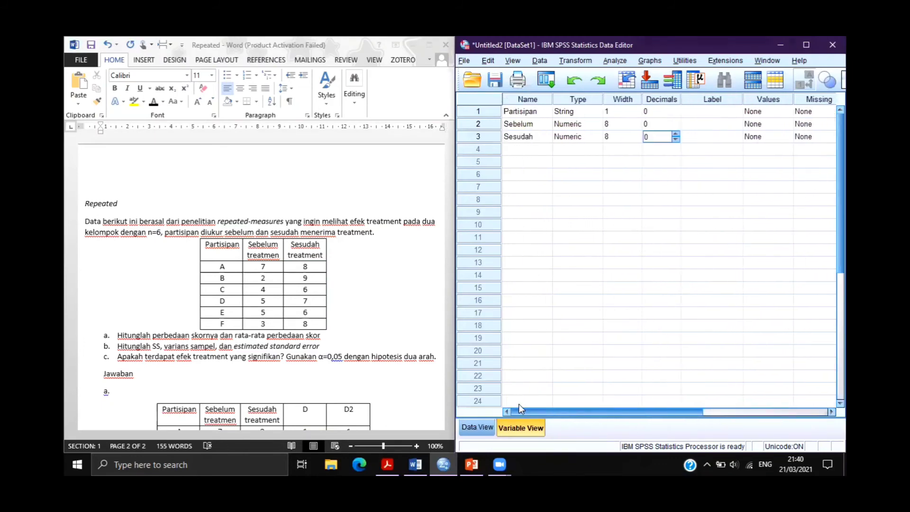
Return to the data grid, widen the Partisipan column to fit its heading on one line, and check the scores against the Word exercise
click(478, 427)
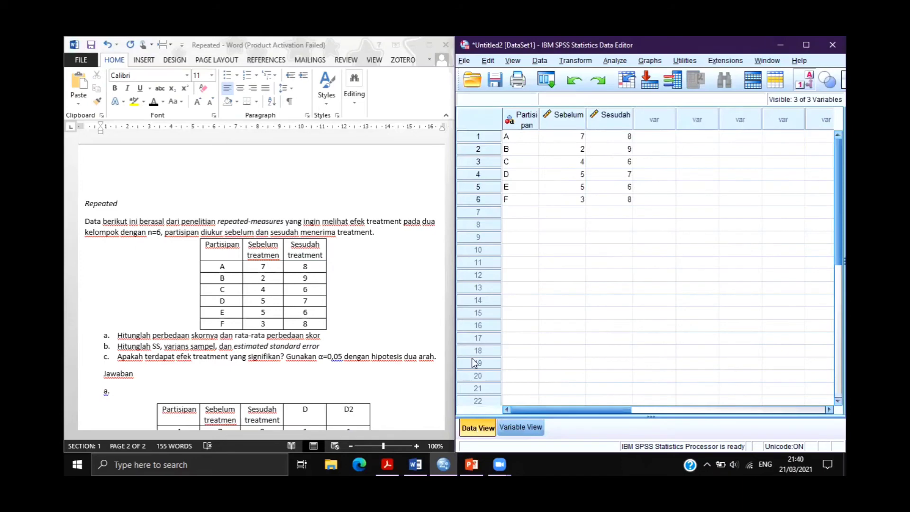
drag(538, 125, 561, 125)
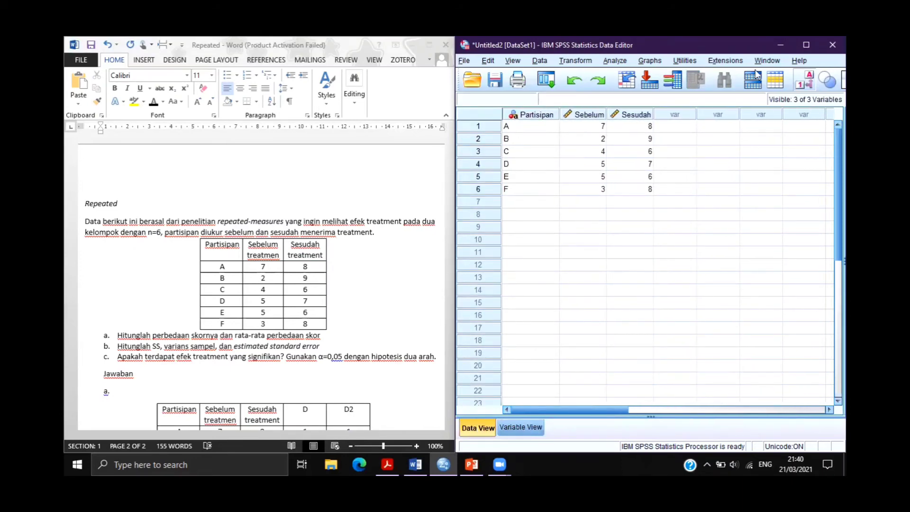
click(161, 292)
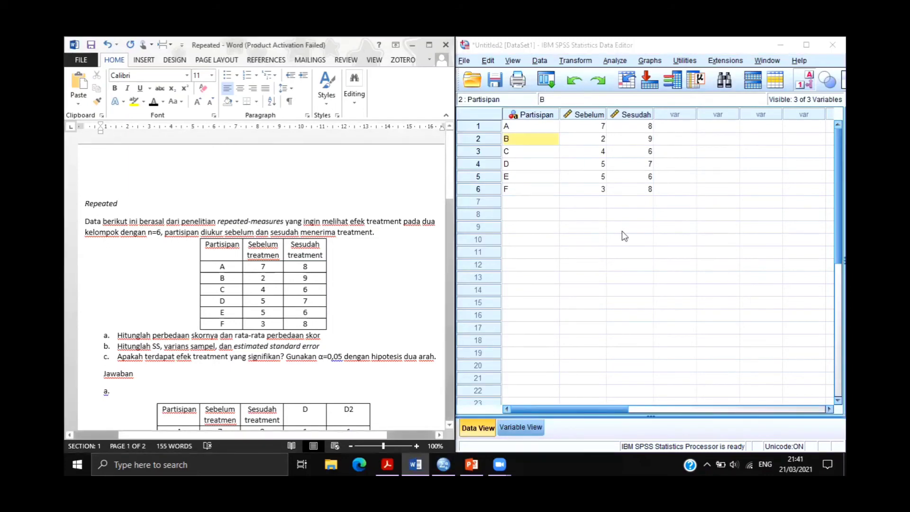
click(588, 180)
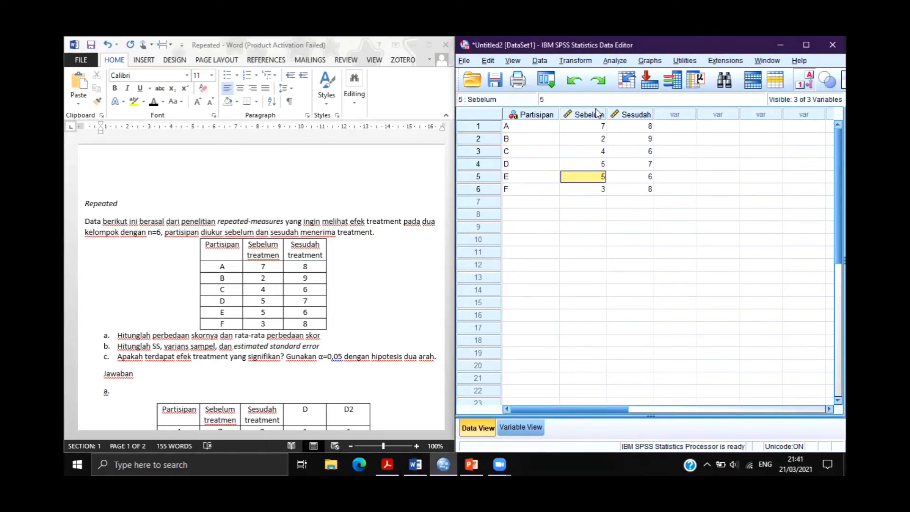
click(629, 163)
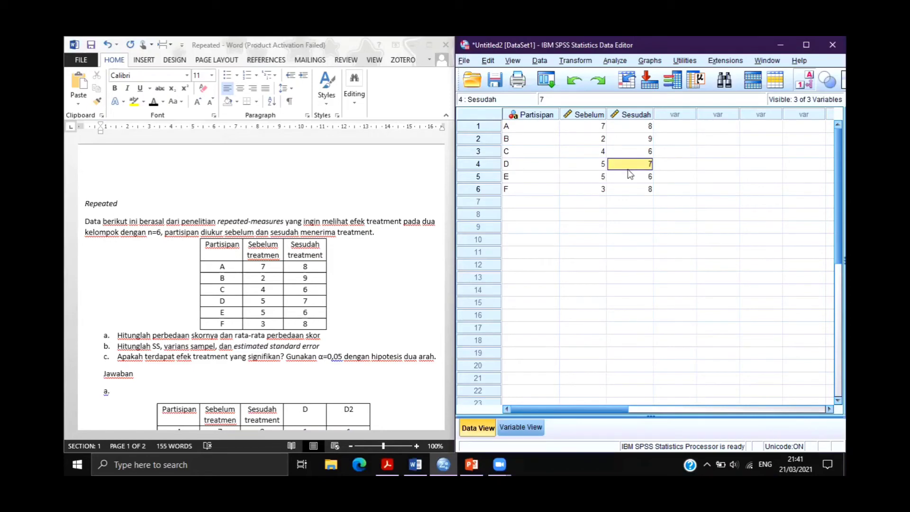
Review the worked answer in the Word document: the difference scores, mean difference, SS, variance, estimated standard error, t value and conclusion
click(354, 238)
scroll(353, 265, down, 6)
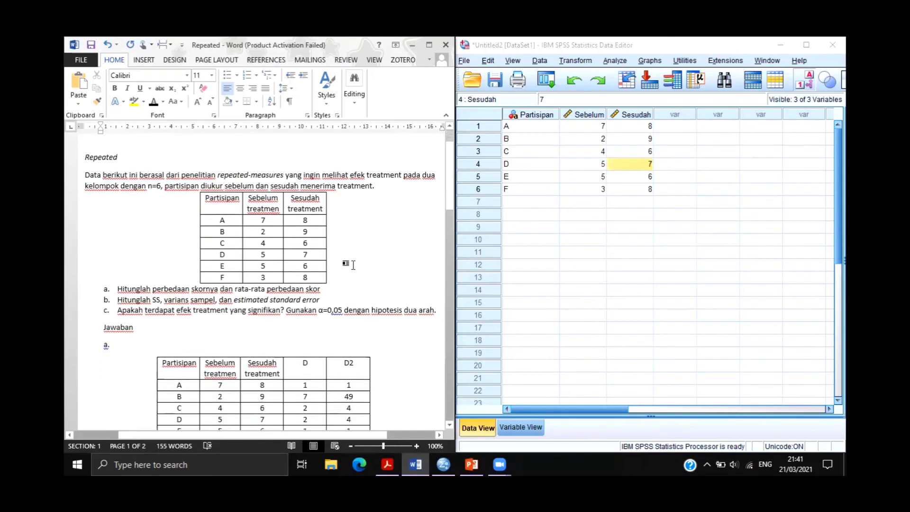
scroll(354, 265, down, 2)
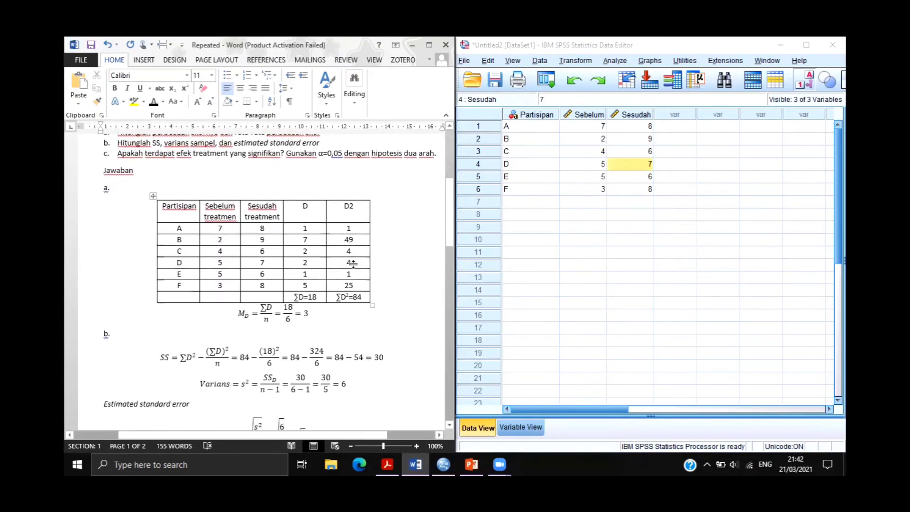
scroll(354, 265, down, 1)
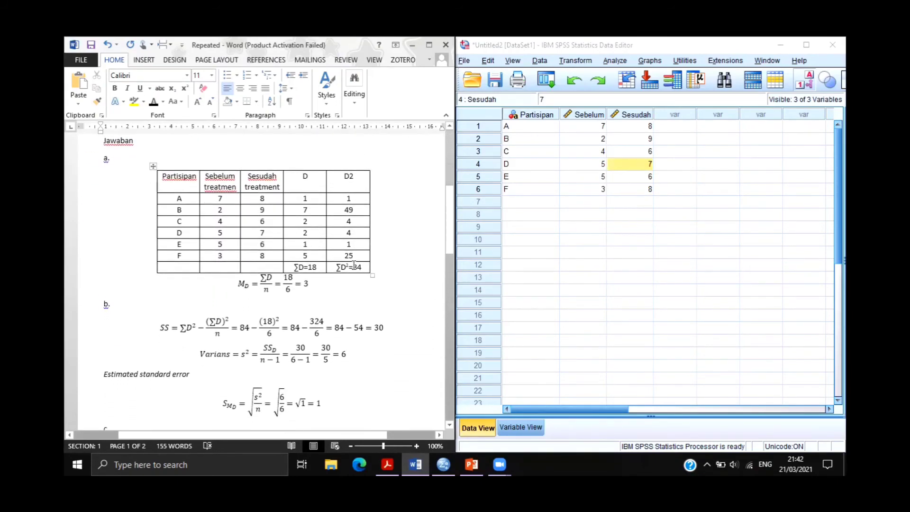
scroll(354, 265, down, 1)
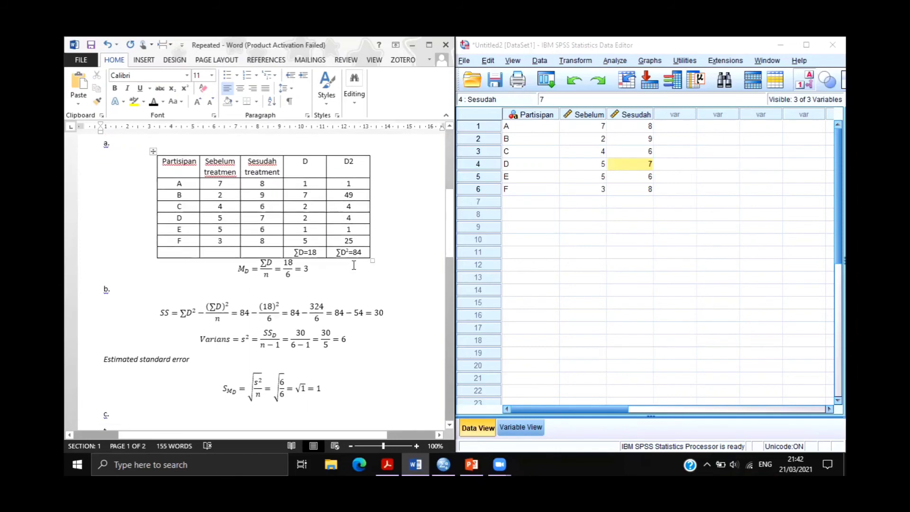
click(306, 164)
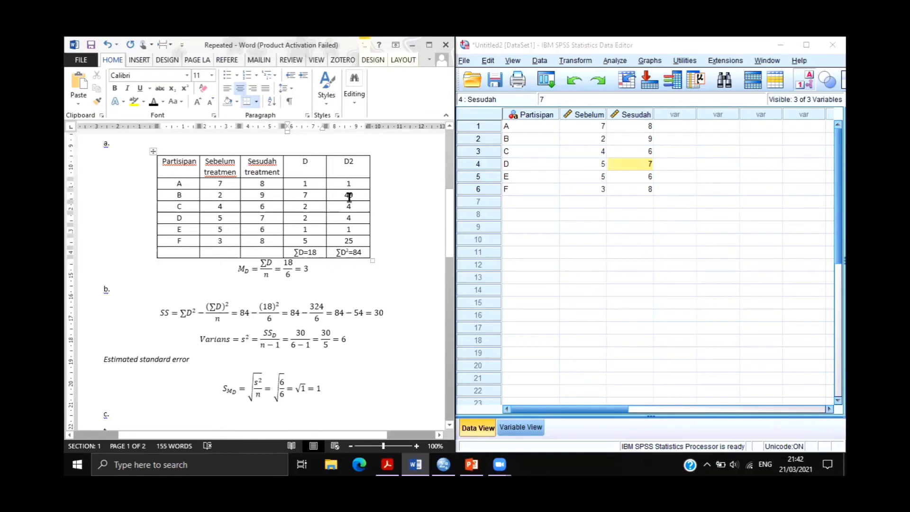
click(257, 273)
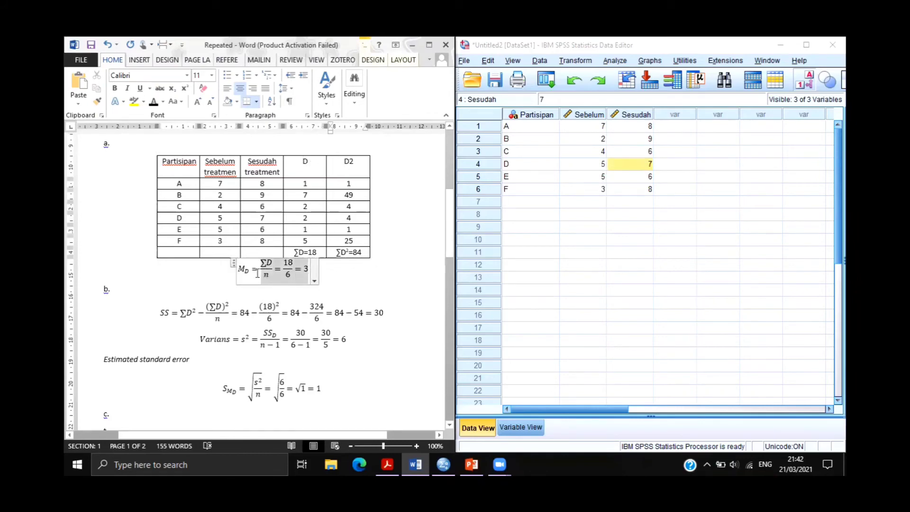
click(233, 312)
scroll(236, 311, down, 3)
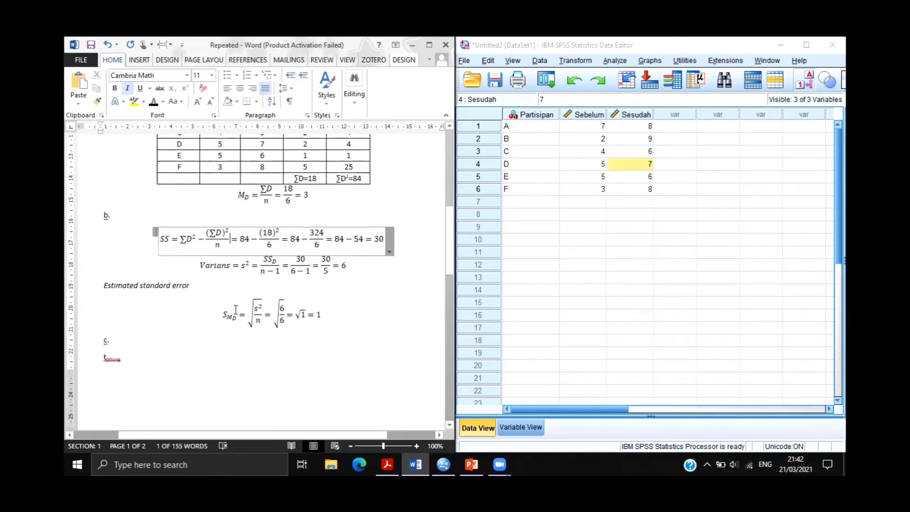
click(348, 266)
scroll(348, 266, down, 2)
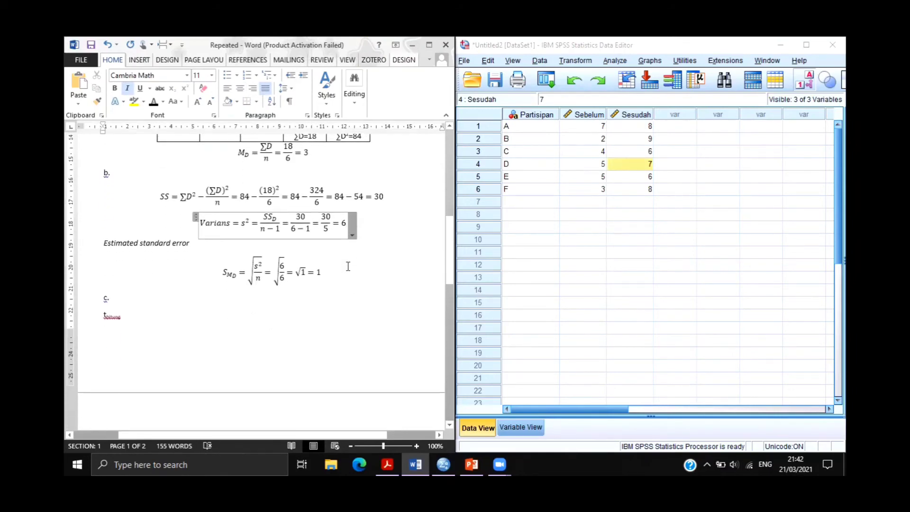
scroll(348, 266, down, 2)
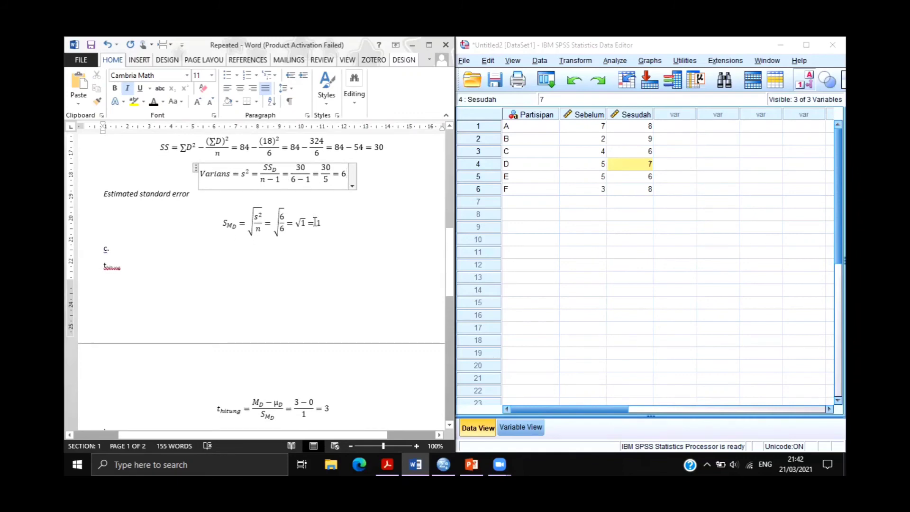
scroll(314, 222, down, 3)
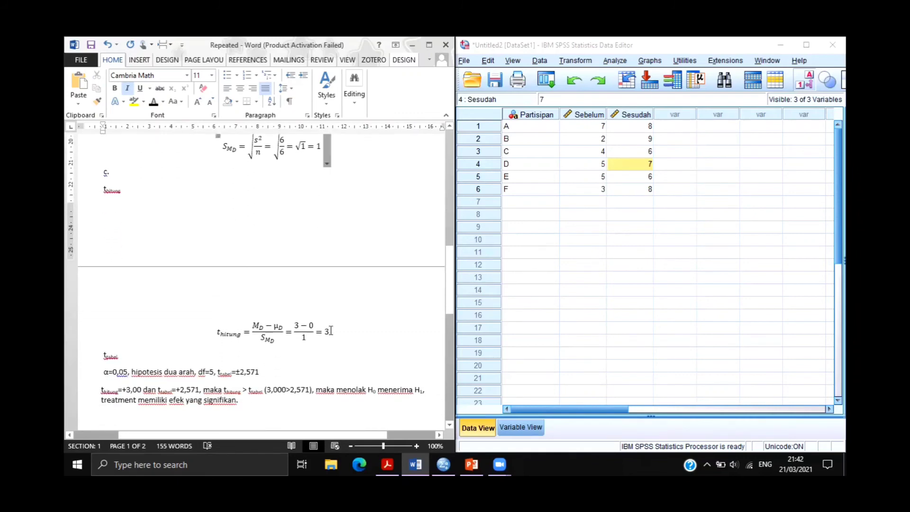
scroll(331, 330, up, 11)
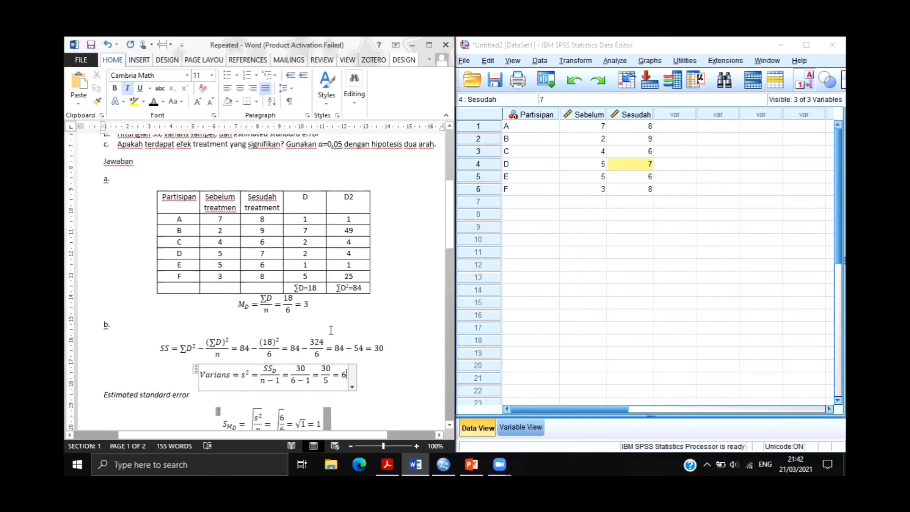
scroll(331, 330, down, 1)
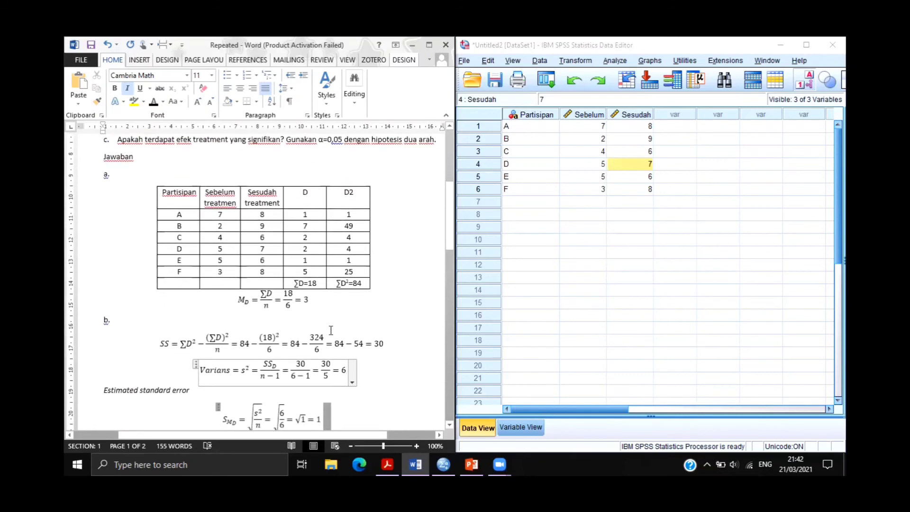
Maximize the data editor and open the Paired-Samples T Test for the Sebelum and Sesudah scores
click(595, 214)
click(617, 152)
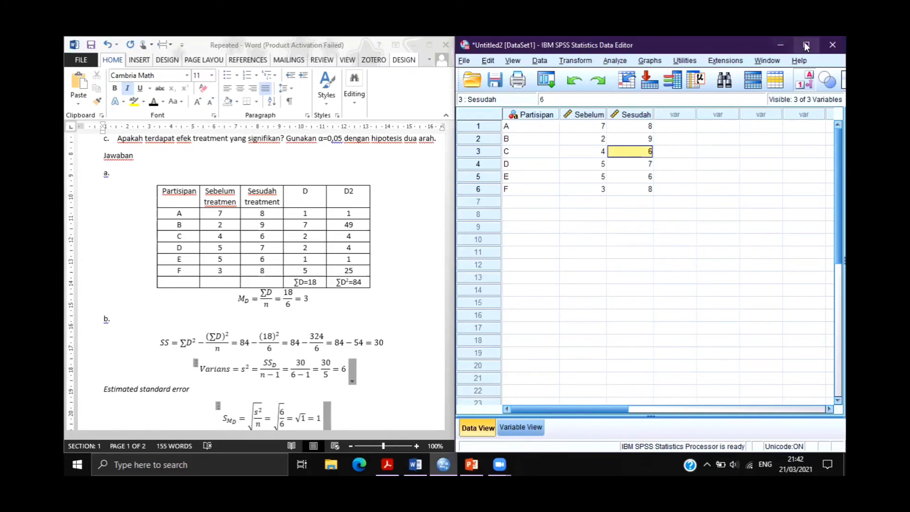
double_click(761, 48)
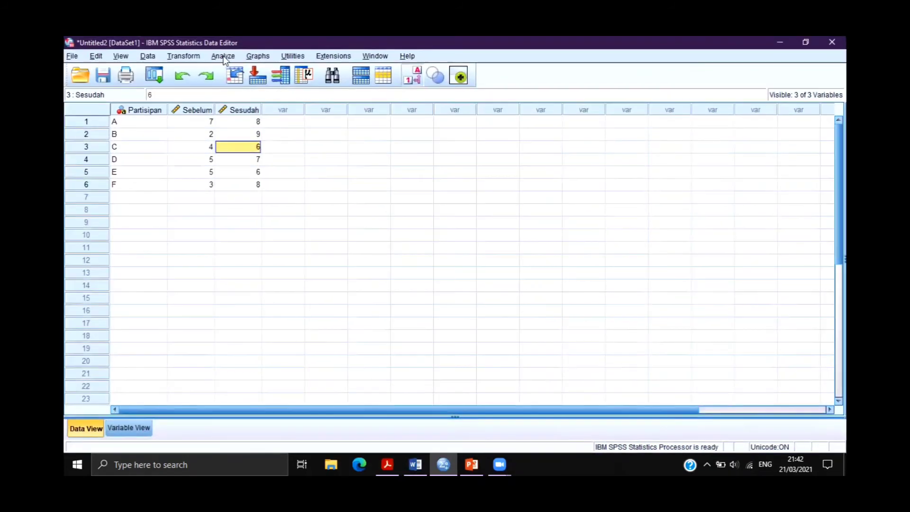
click(223, 57)
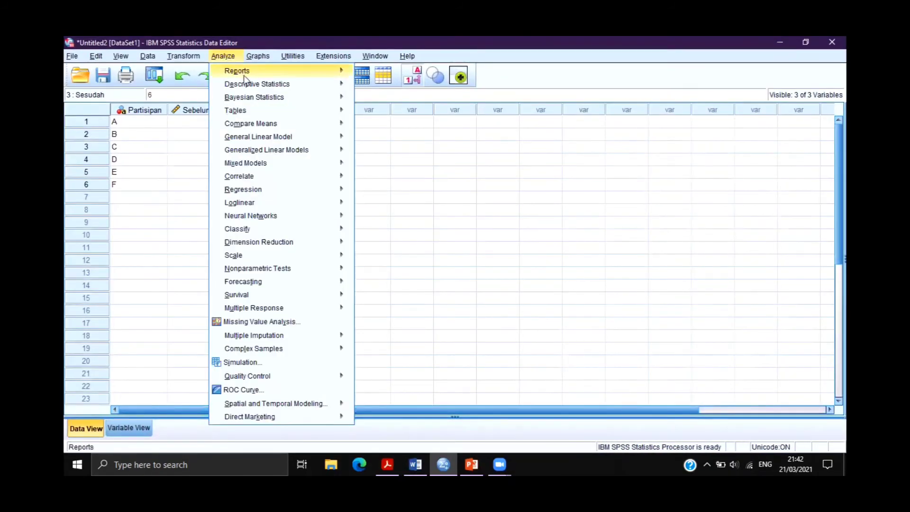
mouse_move(265, 125)
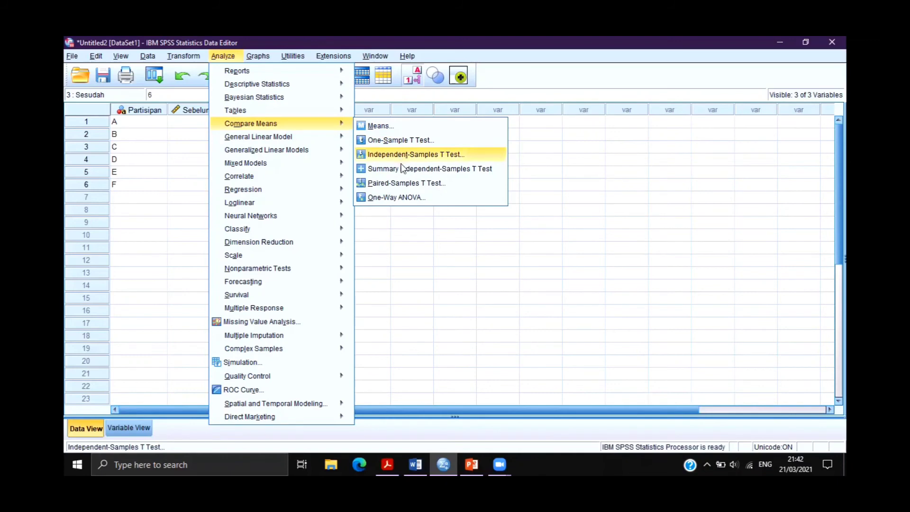
click(427, 187)
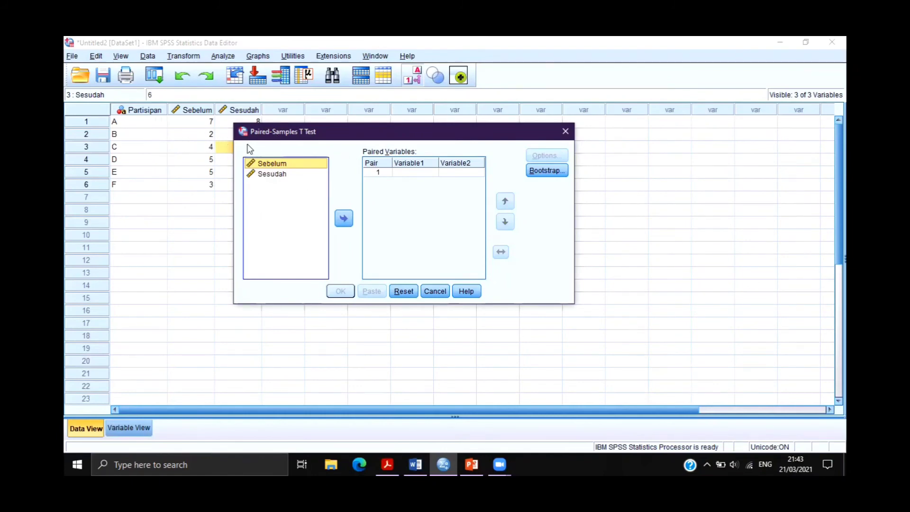
Pair Sesudah as Variable1 with Sebelum as Variable2 and run the paired-samples t test
click(418, 174)
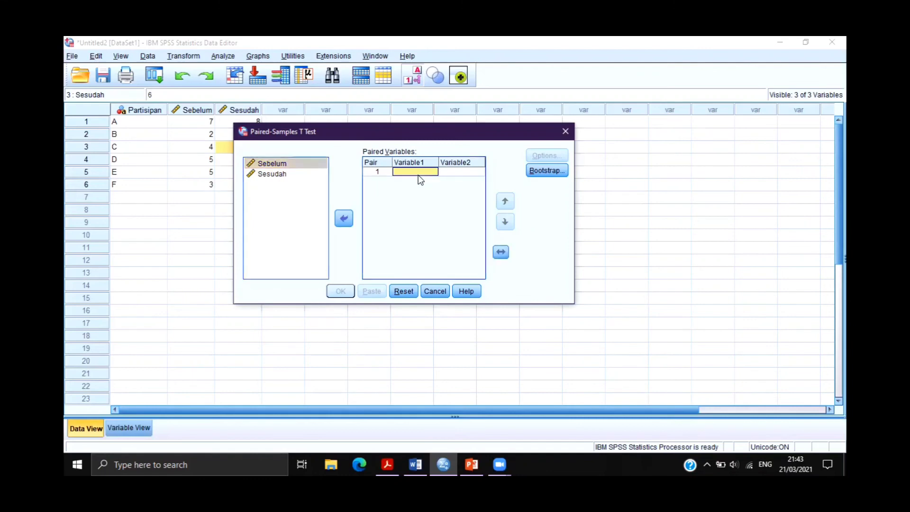
click(288, 175)
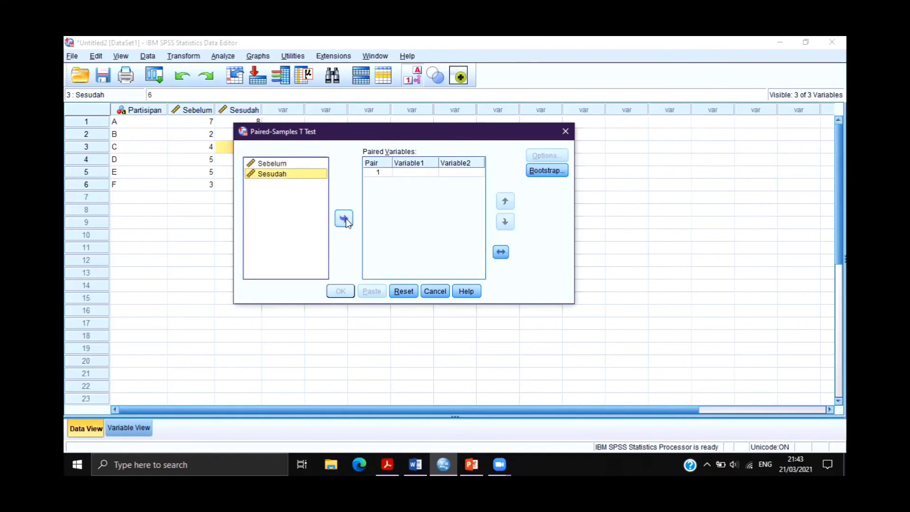
click(344, 218)
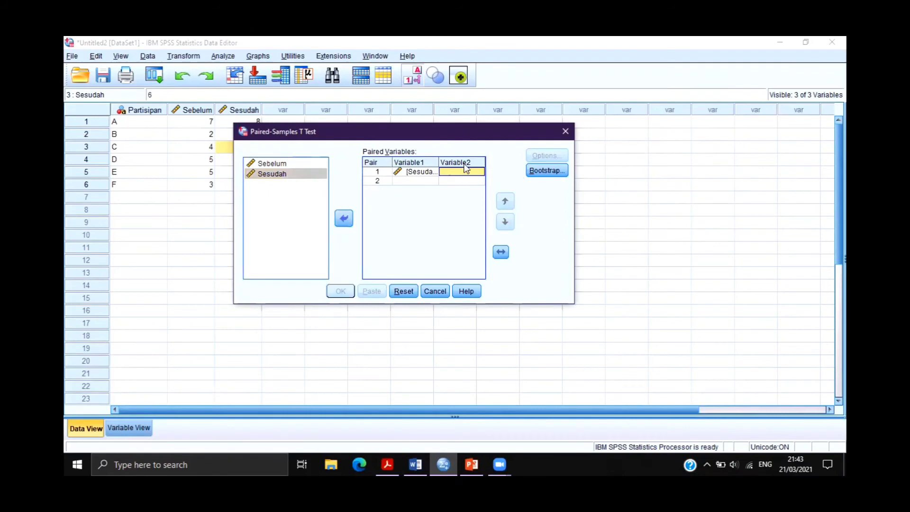
click(284, 164)
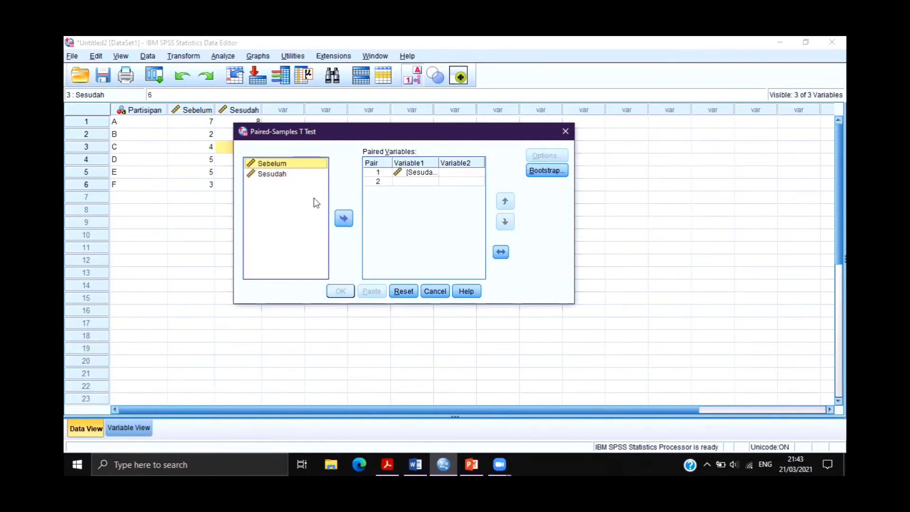
click(344, 219)
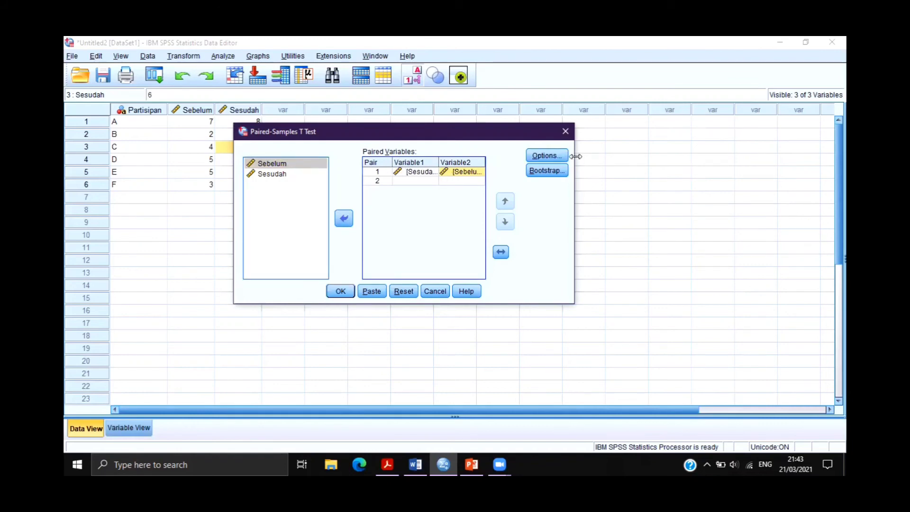
click(346, 290)
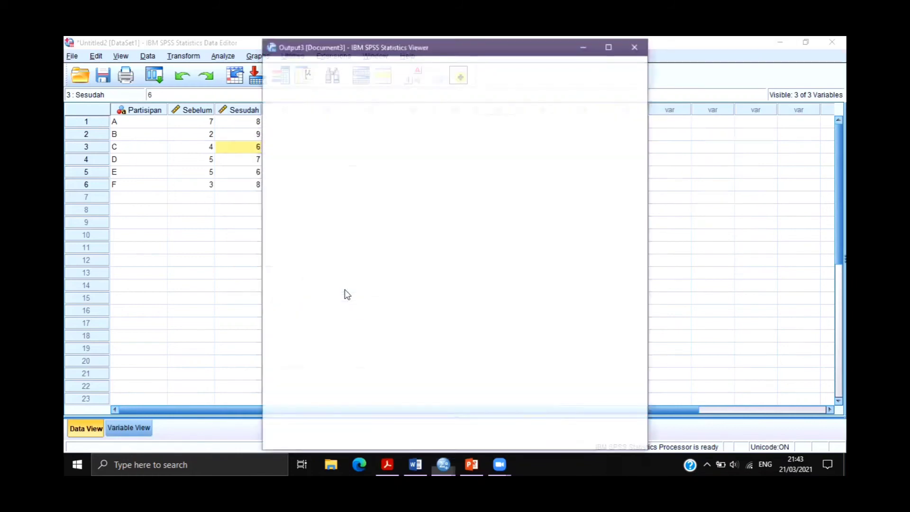
Place the output window side by side with the Word document and narrow its outline pane to give the result tables more room
click(775, 45)
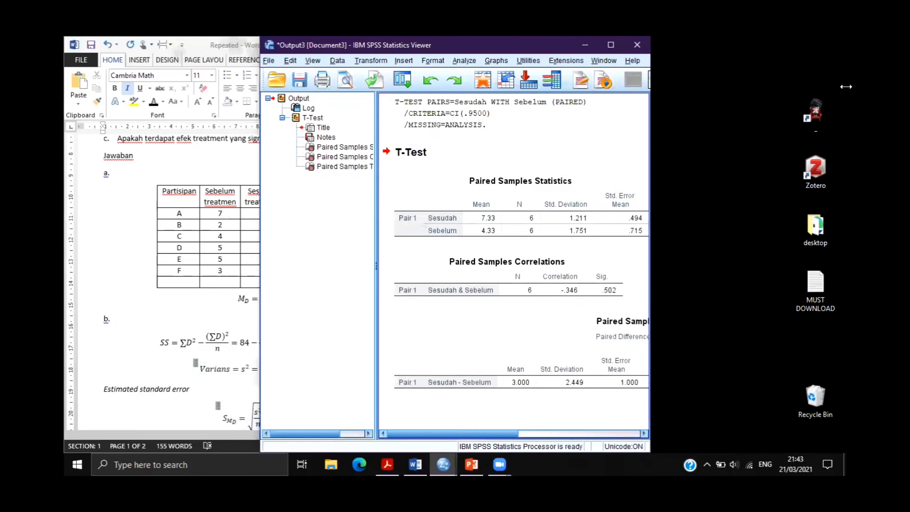
key(super+Right)
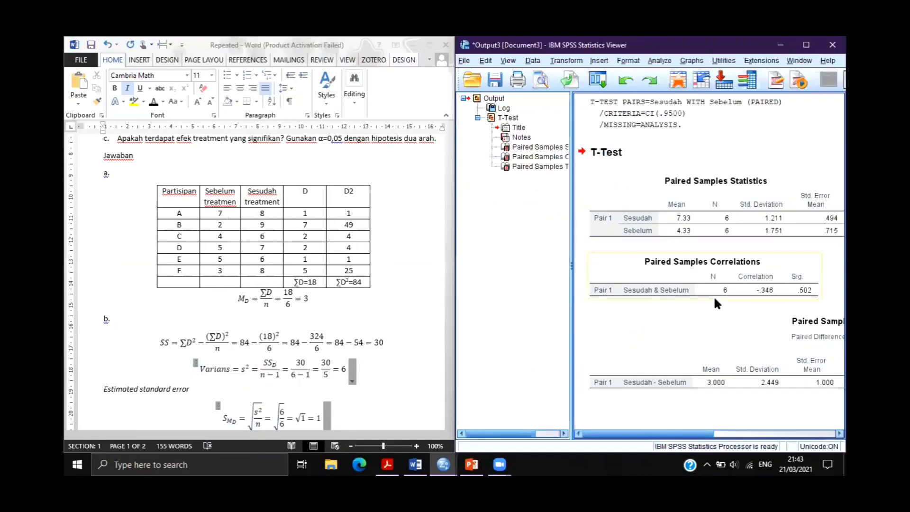
click(697, 323)
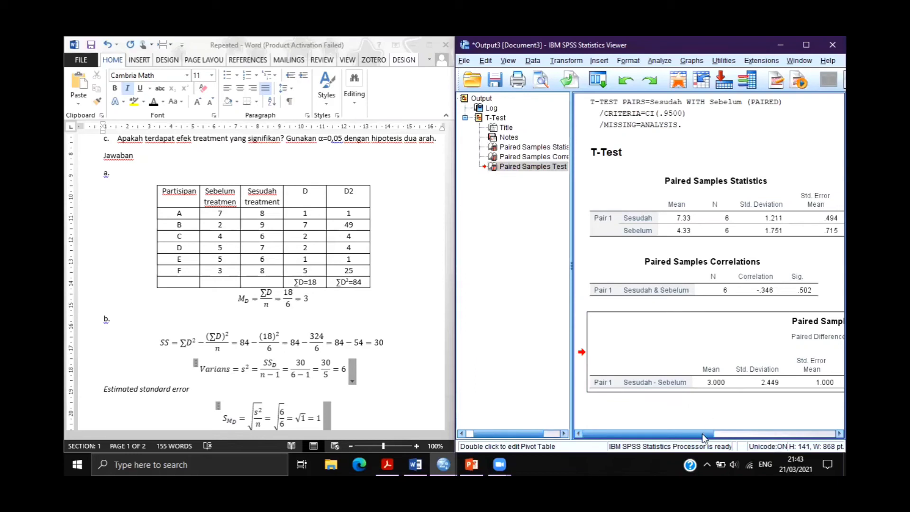
mouse_move(704, 436)
mouse_down()
mouse_move(713, 436)
mouse_move(687, 436)
mouse_up()
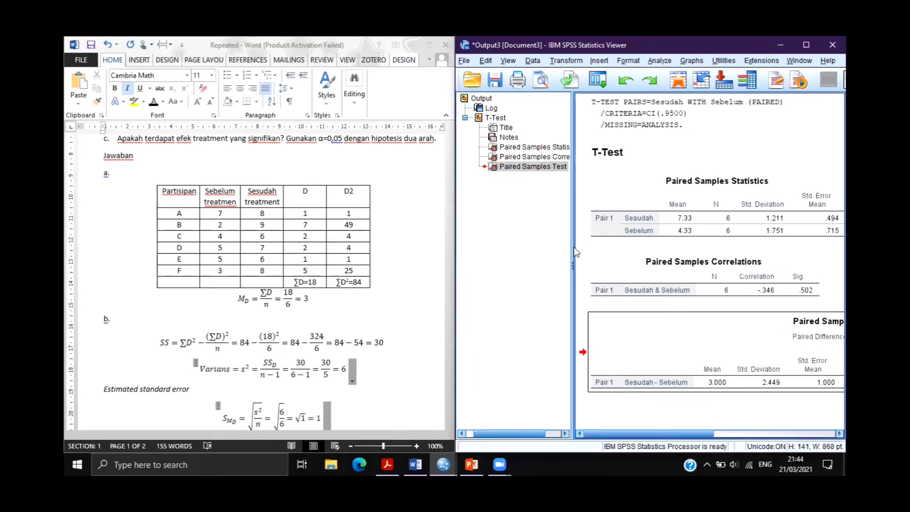
drag(572, 259, 472, 264)
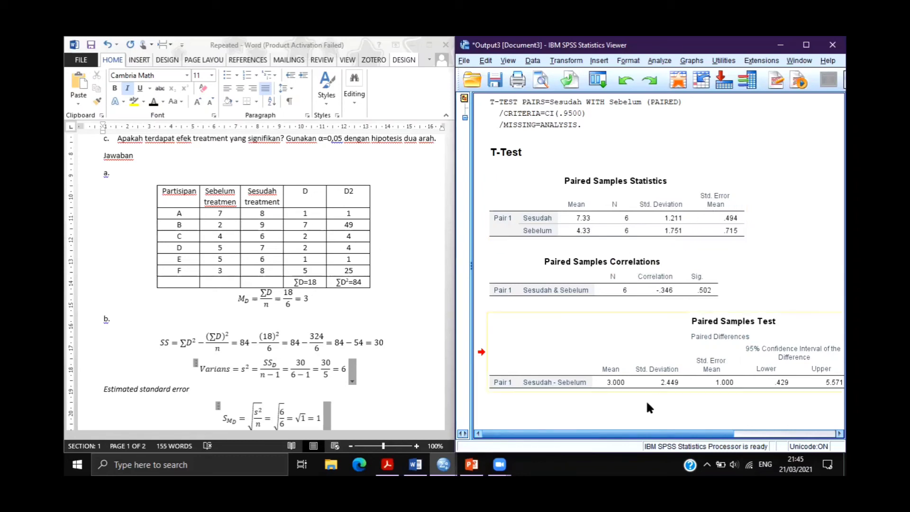
Compare the mean difference and standard deviation in the Paired Samples Test table with the manual calculations in the Word document
click(606, 353)
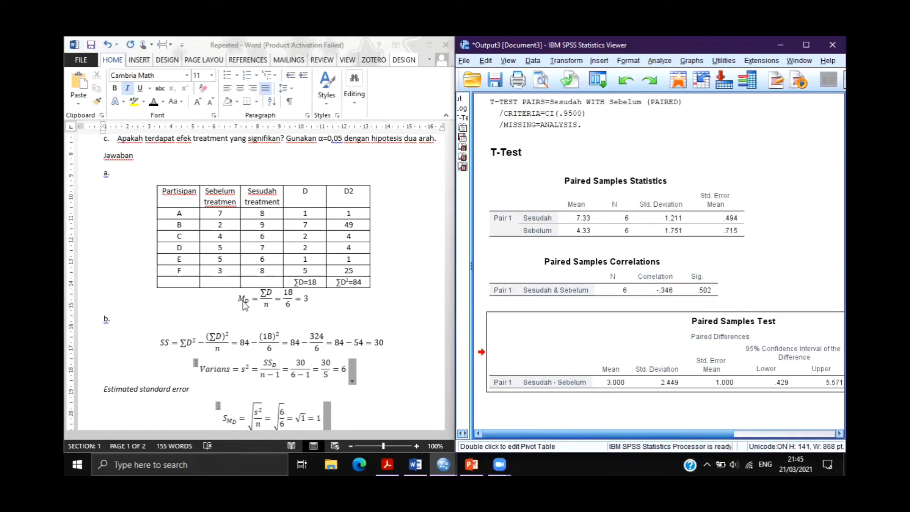
click(317, 308)
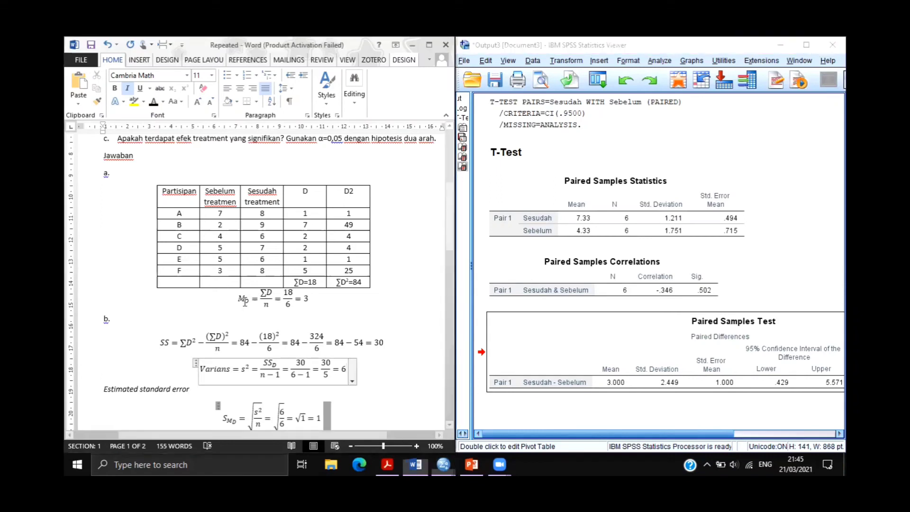
click(308, 303)
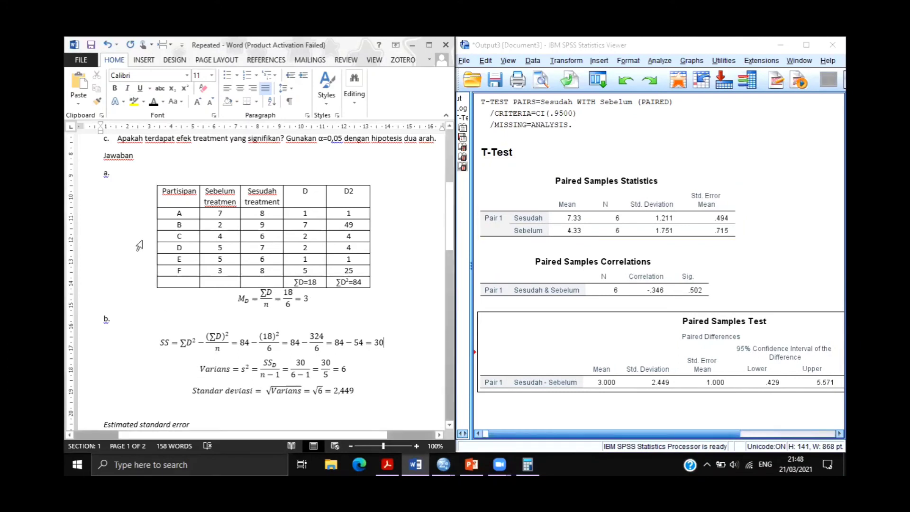
click(352, 370)
click(638, 434)
drag(640, 435, 624, 446)
click(675, 409)
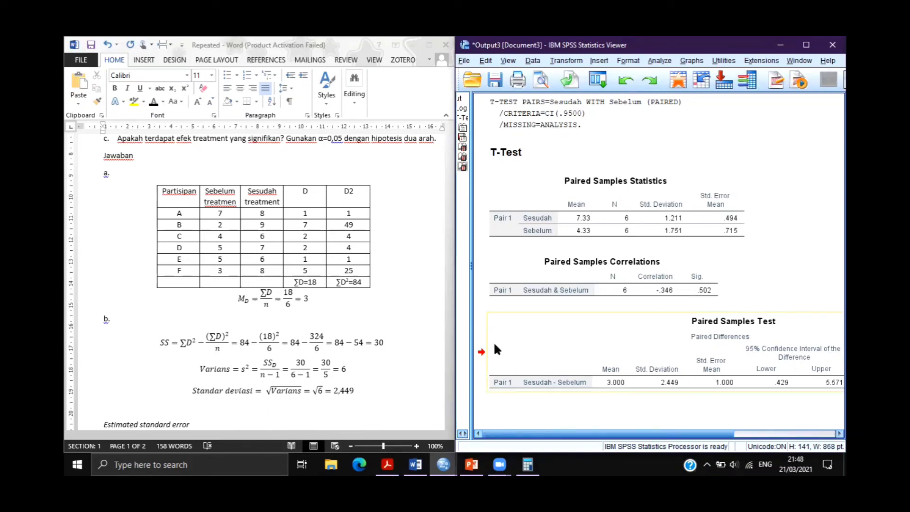
Compare the estimated standard error in the Word answer with the standard error mean in the Paired Samples Test table
click(391, 331)
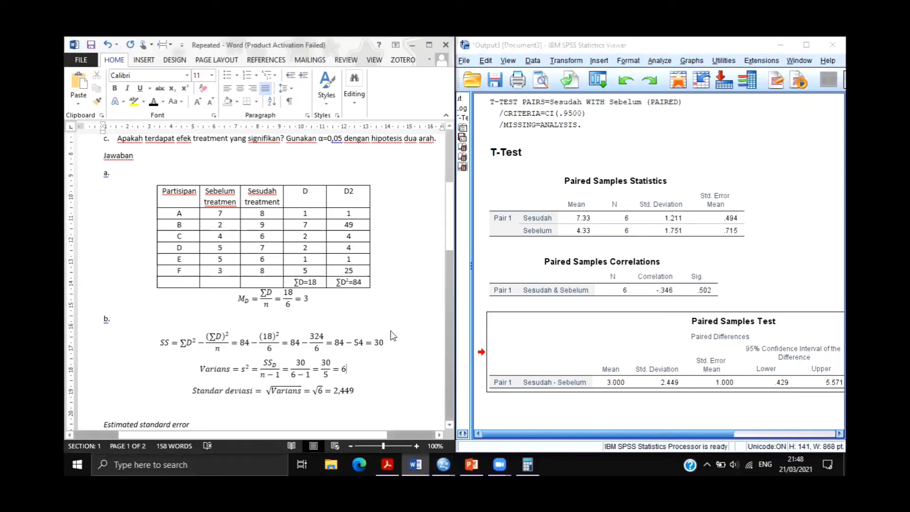
scroll(391, 331, down, 3)
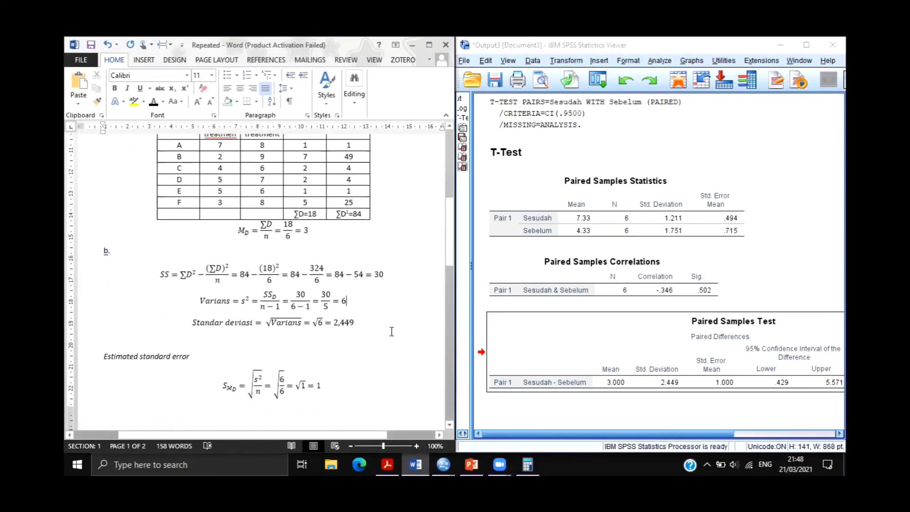
scroll(392, 331, down, 1)
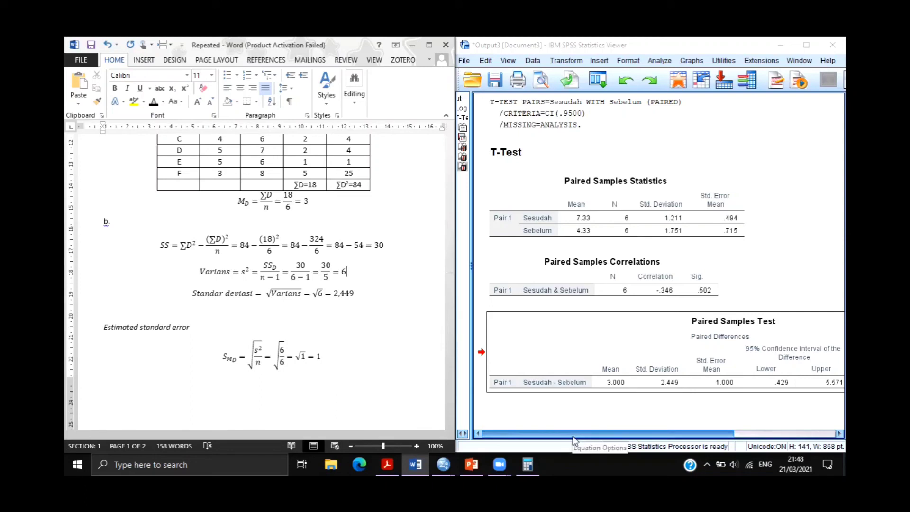
drag(574, 434, 612, 434)
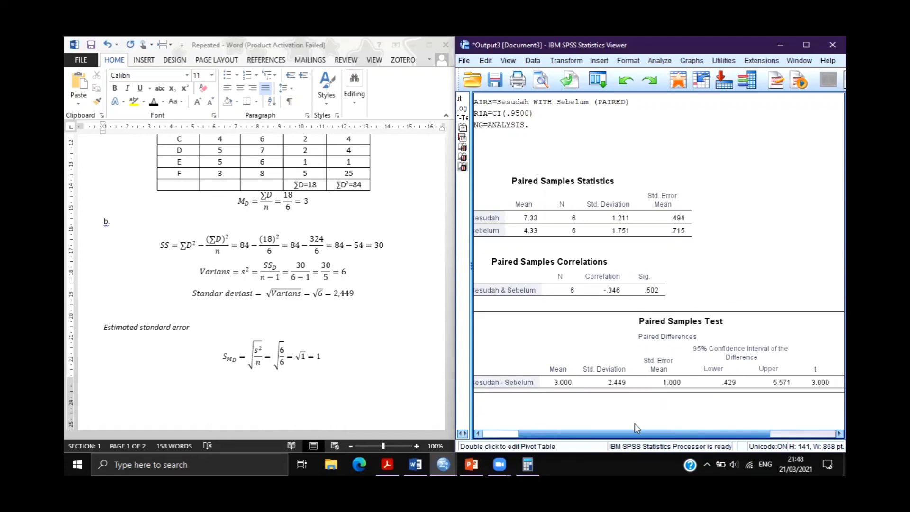
Compare the calculated t value, df and written conclusion in Word with the t, df and two-tailed significance in the output
click(350, 383)
scroll(350, 383, down, 6)
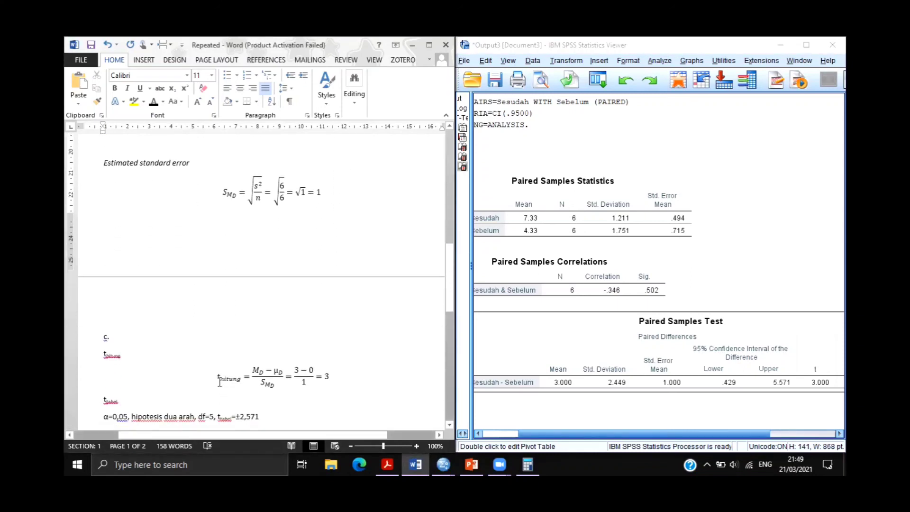
click(331, 378)
drag(612, 435, 680, 431)
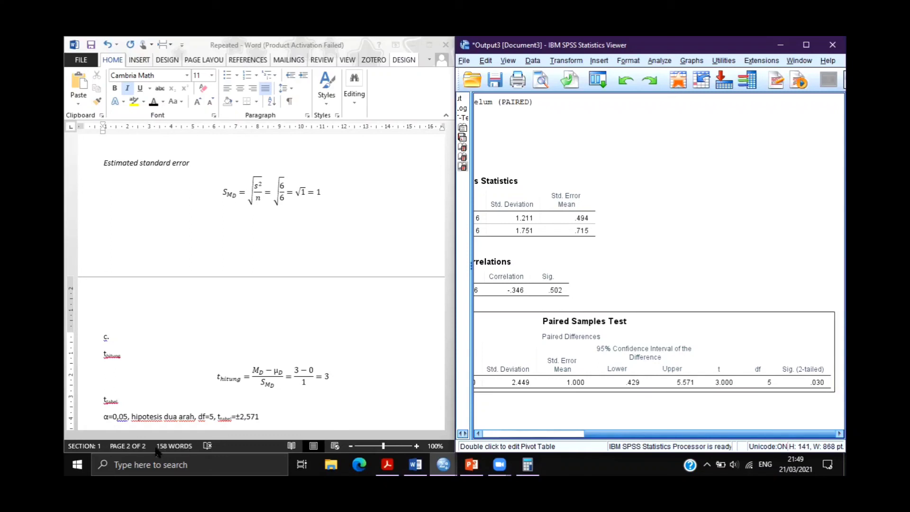
click(206, 417)
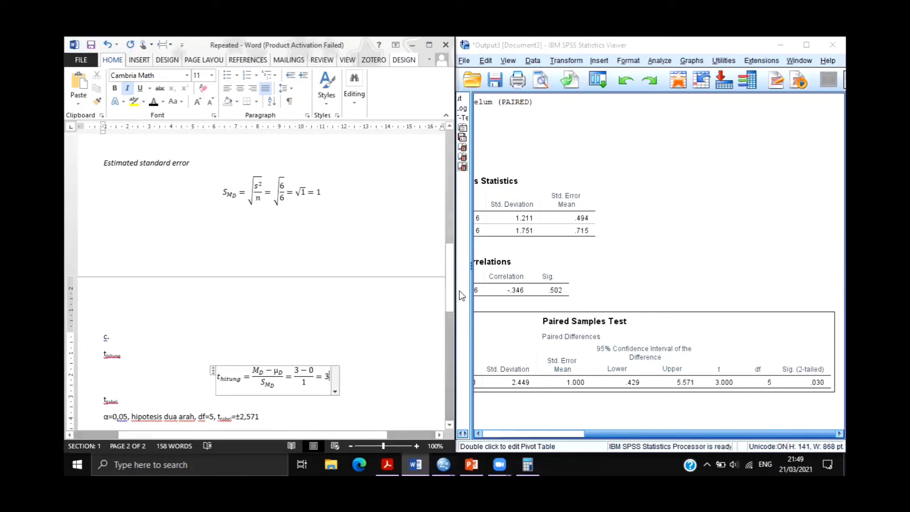
click(305, 351)
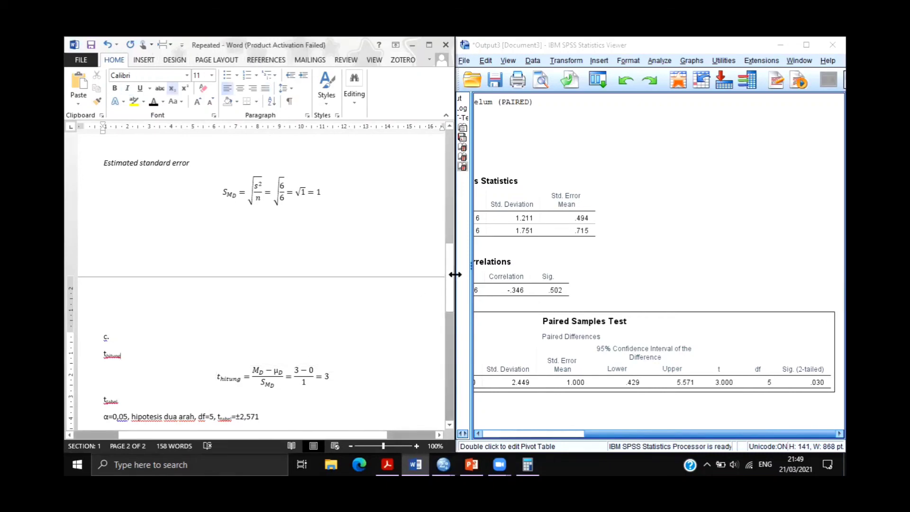
drag(449, 272, 448, 293)
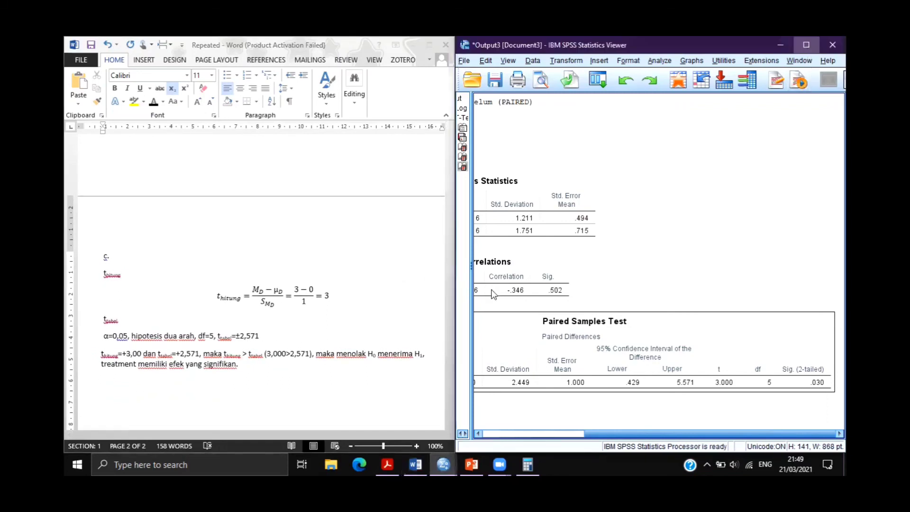
Maximize the output window to examine the full Paired Samples Test table and its two-tailed significance, and restore the side-by-side layout
click(806, 46)
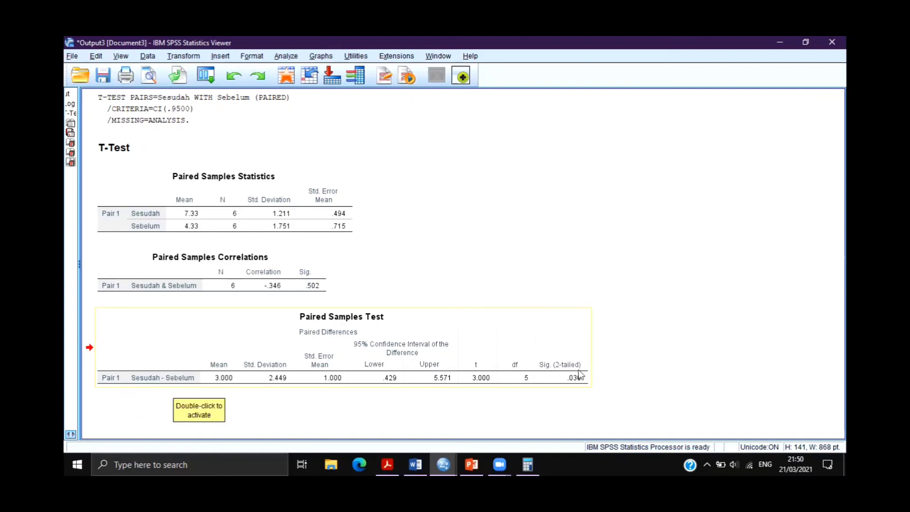
click(524, 344)
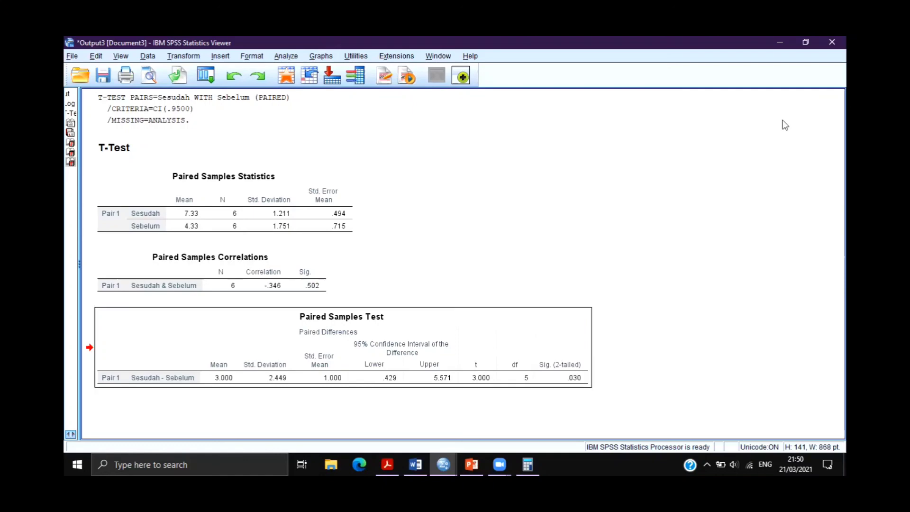
double_click(694, 45)
click(245, 316)
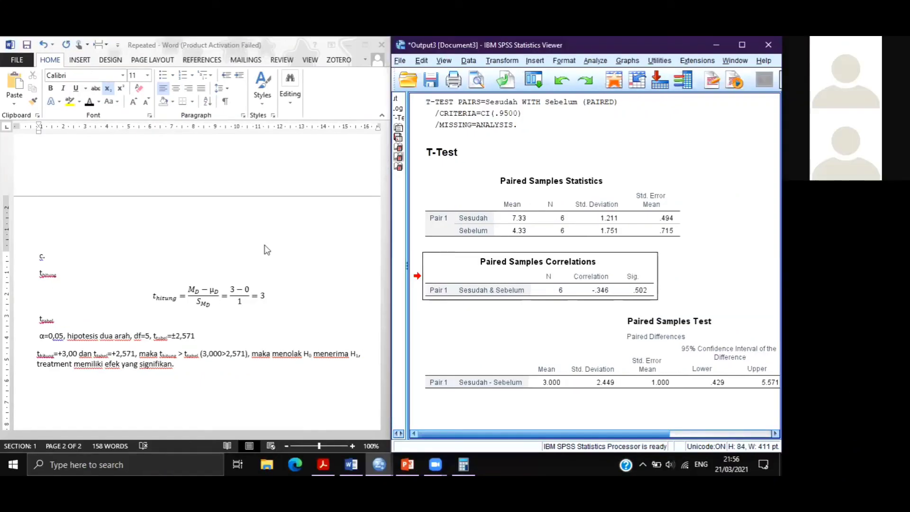
click(557, 280)
click(132, 257)
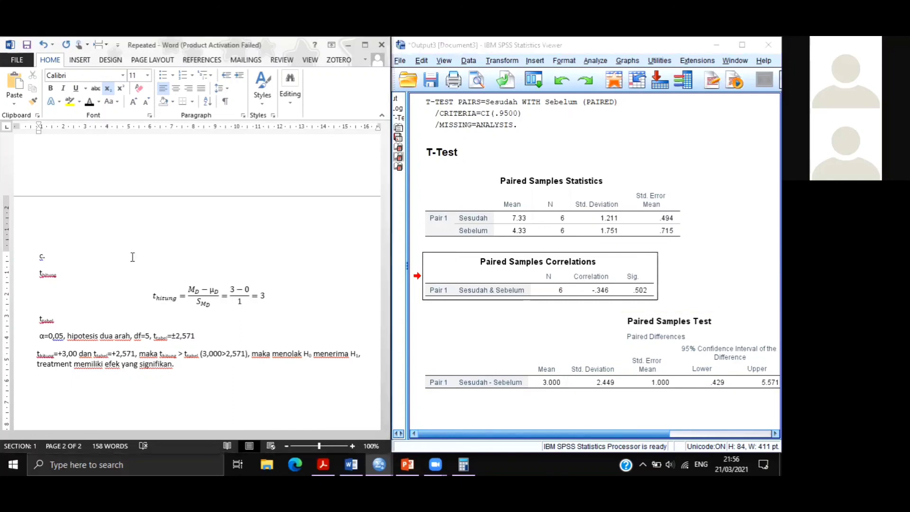